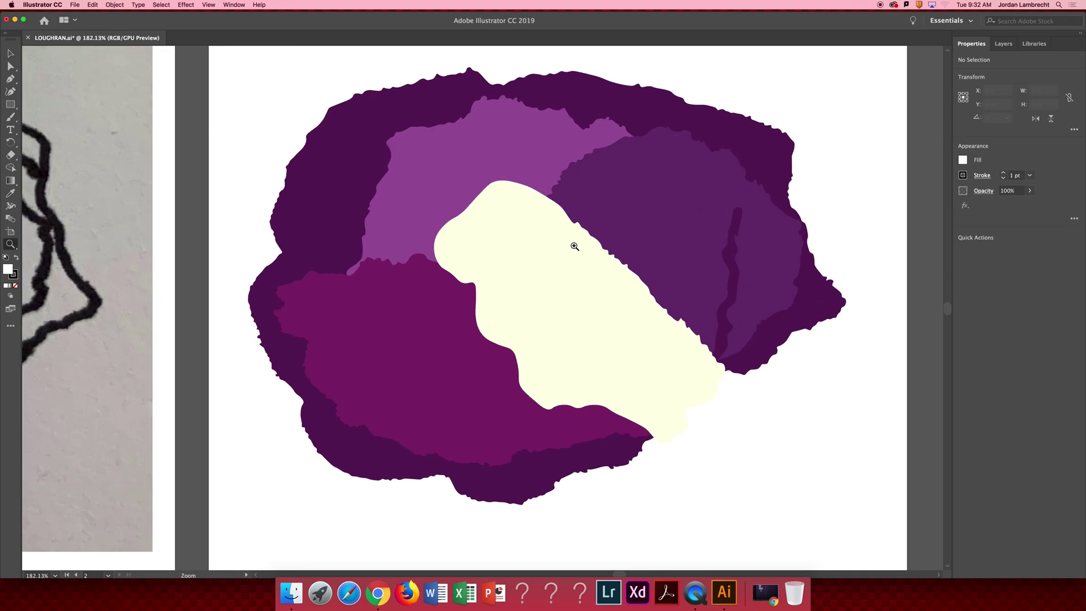
Zoom in on the blob artwork and dismiss the Customizable Toolbar tip
left_click_drag(572, 207, 567, 227)
left_click_drag(505, 208, 539, 207)
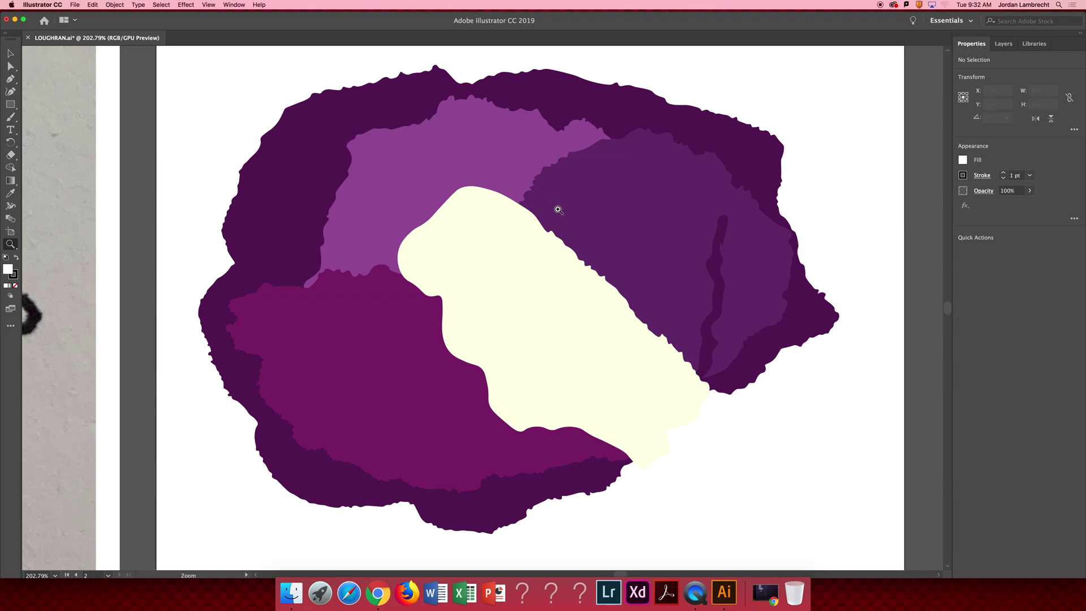
key("v")
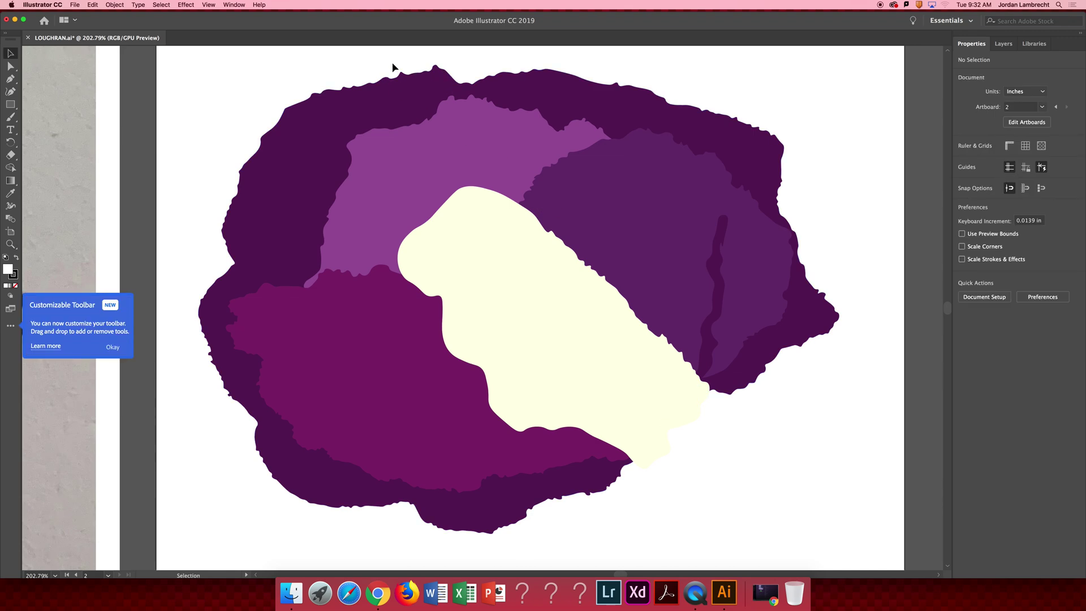
left_click(111, 348)
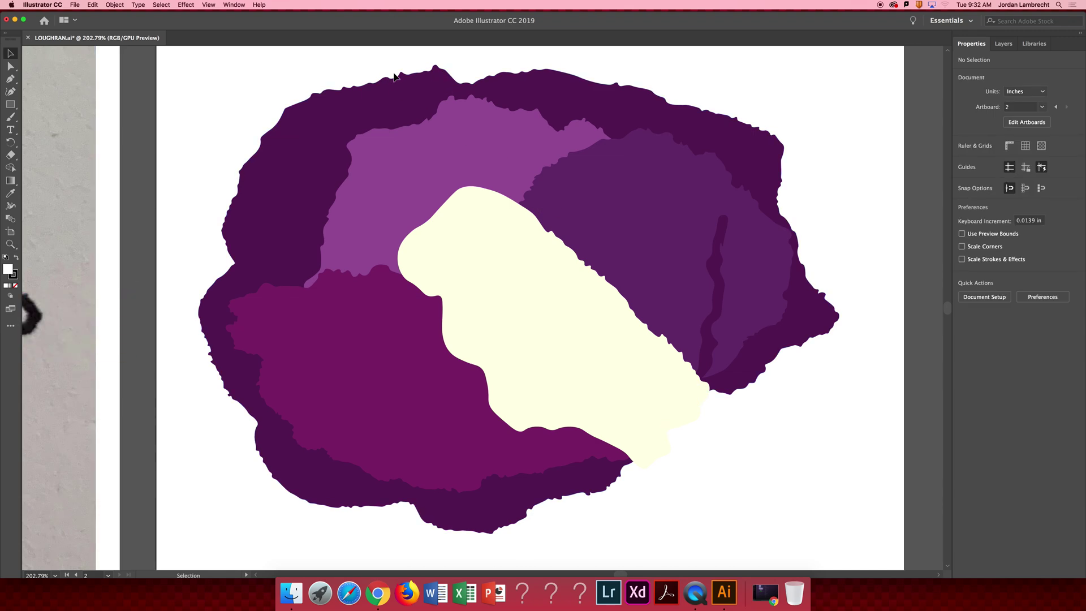
Zoom in close on the blob's jagged top edge and pan right to its upper-right corner
key("z")
left_click_drag(379, 83, 530, 99)
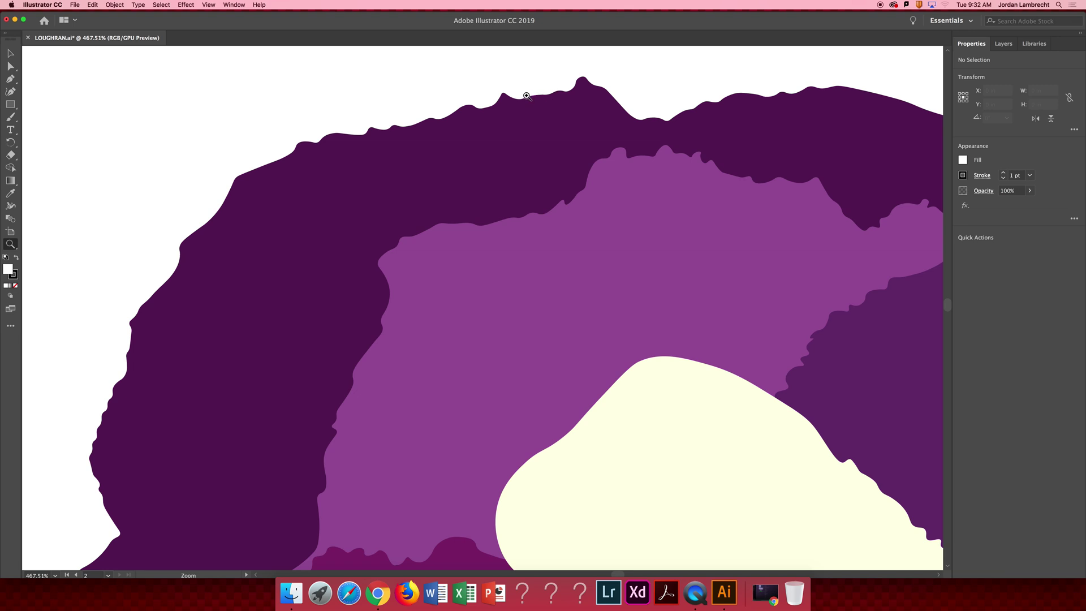
left_click_drag(531, 95, 578, 91)
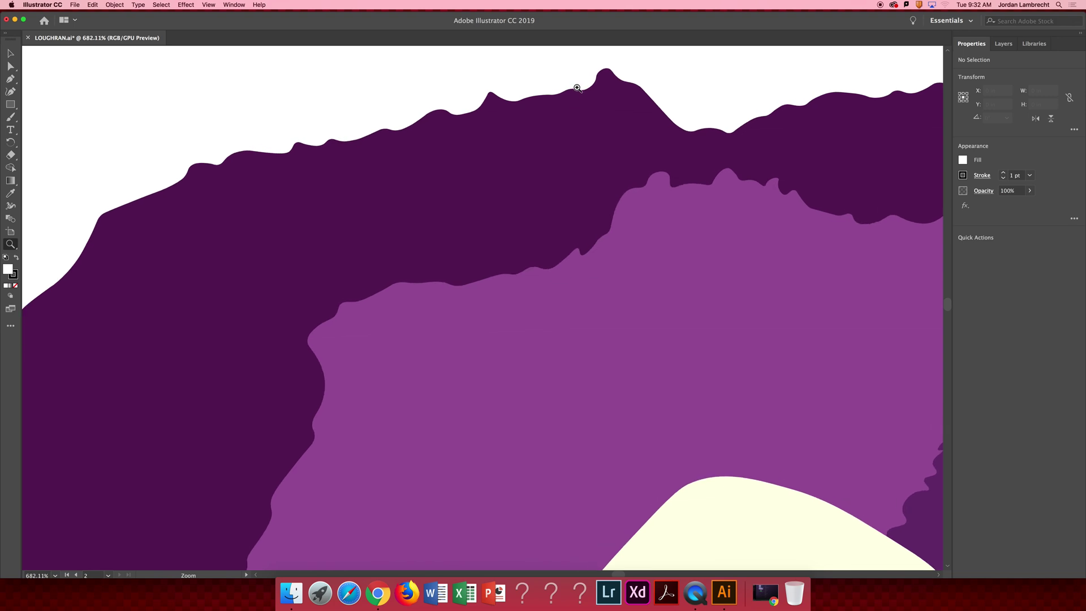
left_click_drag(562, 92, 342, 93)
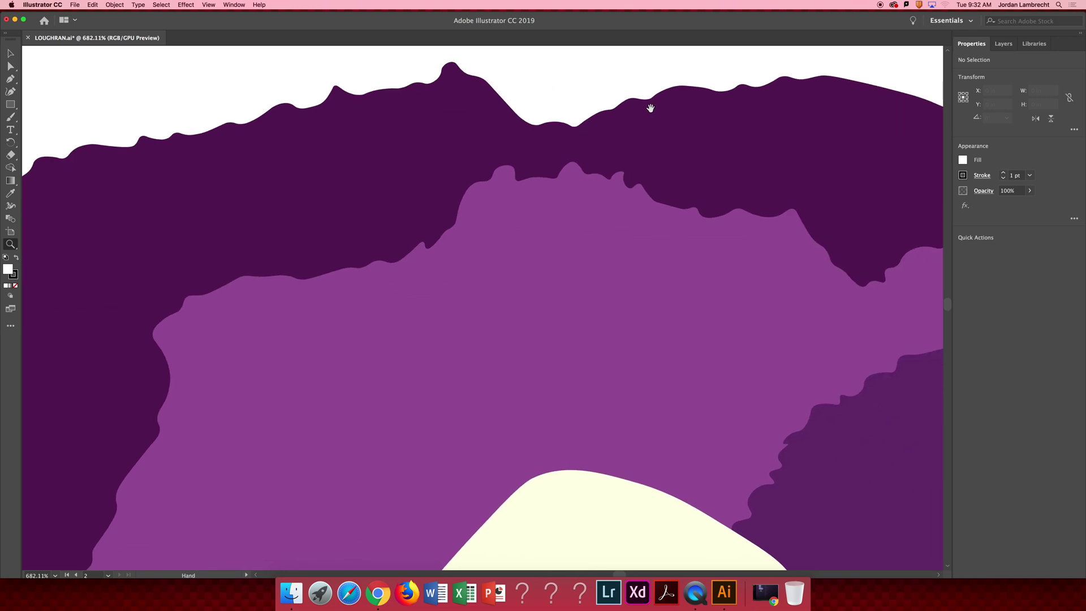
left_click_drag(649, 107, 379, 112)
left_click_drag(692, 146, 469, 109)
left_click_drag(713, 168, 551, 127)
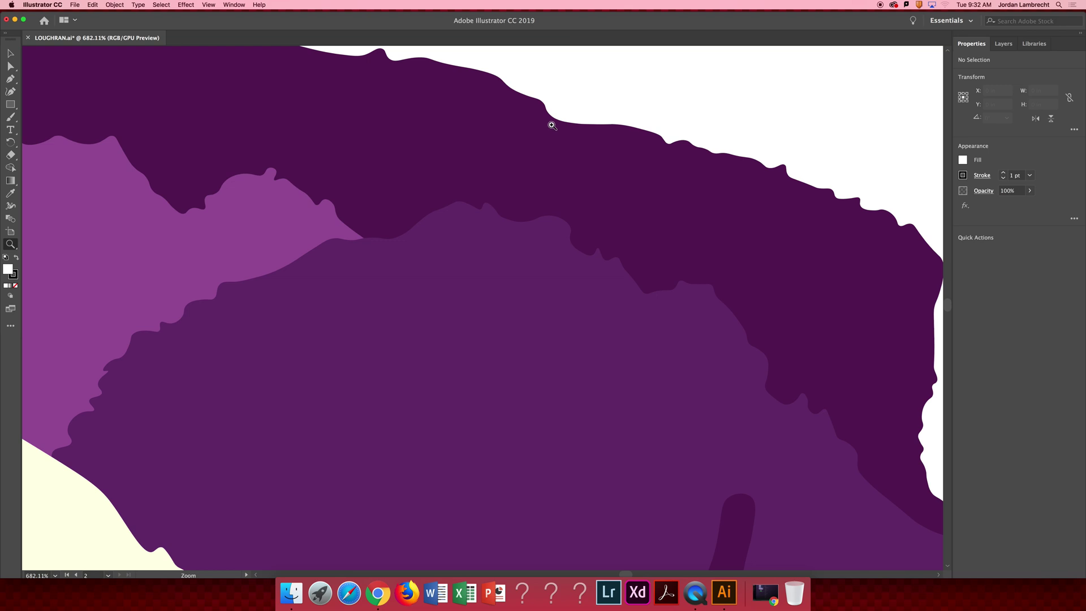
Zoom back out to the whole blob, then zoom in on its right side
left_click_drag(691, 145, 555, 146)
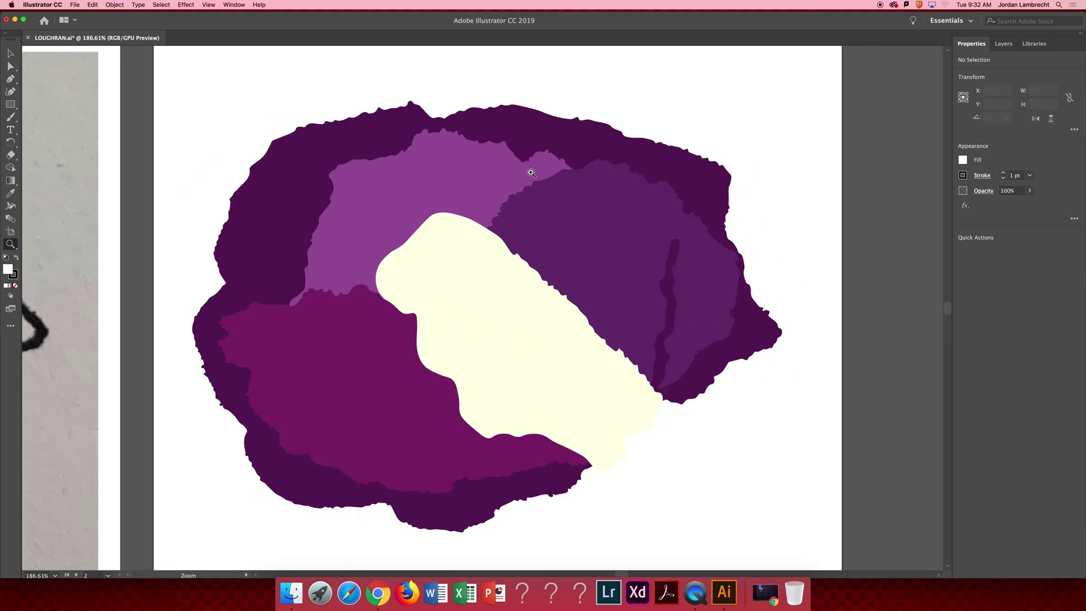
scroll(531, 172, "left", 5)
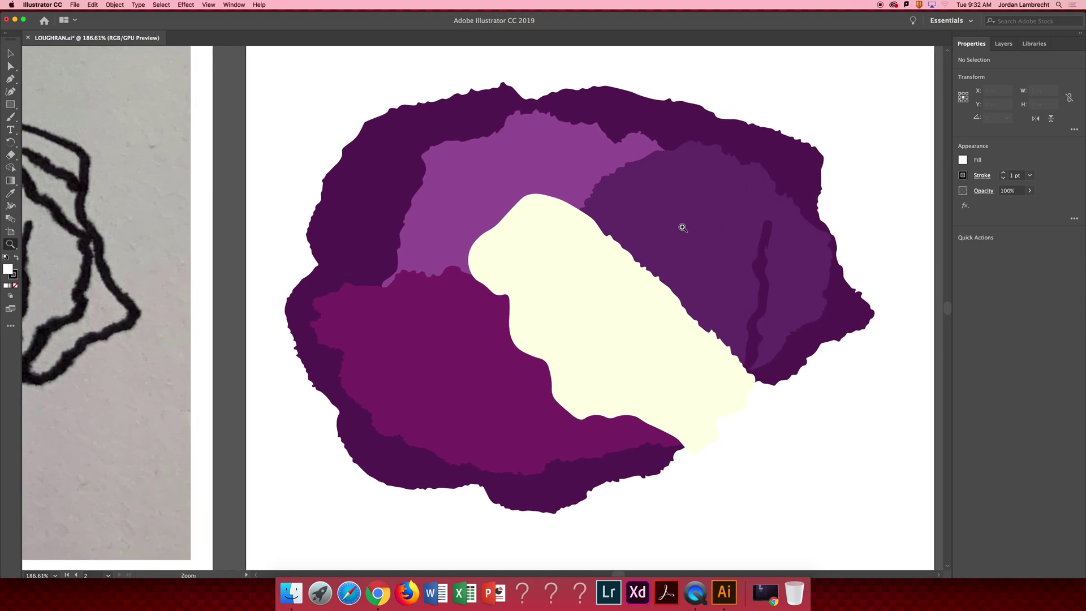
left_click_drag(592, 195, 560, 166)
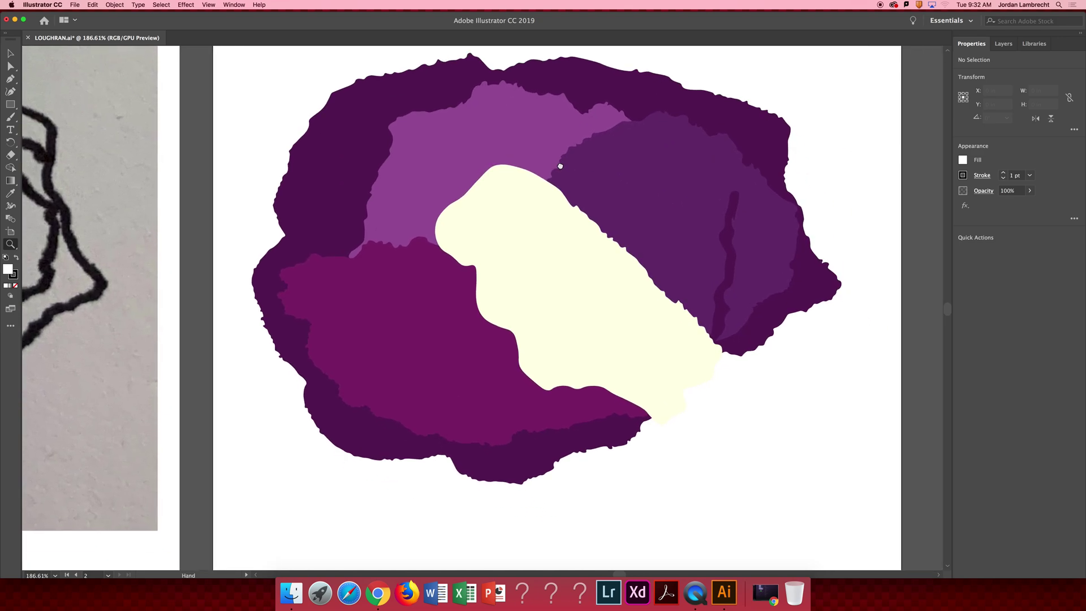
left_click_drag(635, 134, 703, 171)
left_click_drag(669, 225, 558, 170)
left_click_drag(684, 332, 587, 259)
left_click_drag(479, 384, 506, 296)
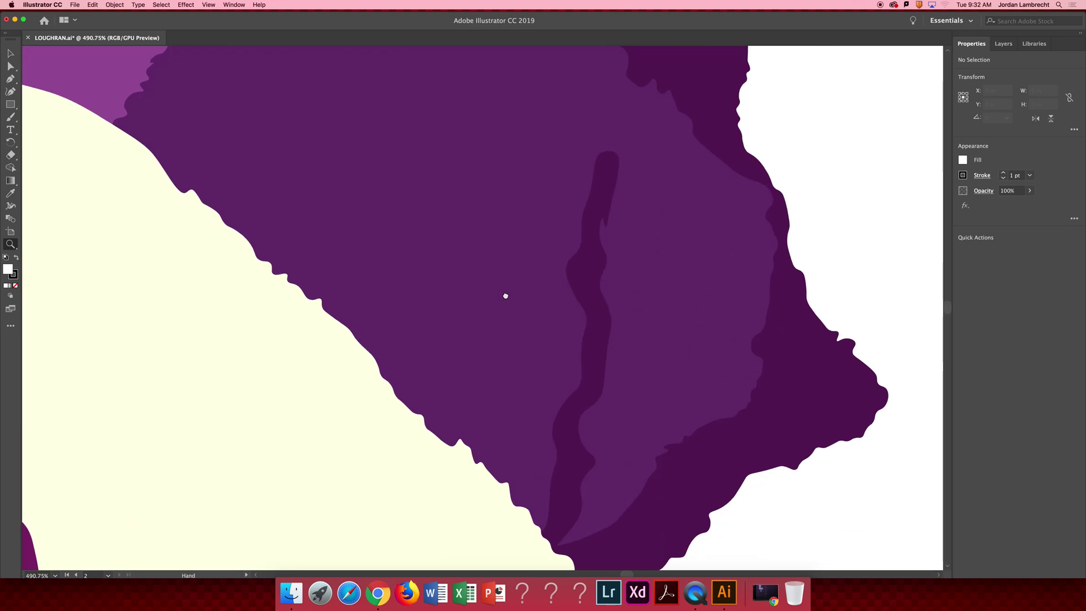
scroll(505, 295, "left", 15)
scroll(505, 295, "up", 10)
scroll(610, 263, "left", 6)
scroll(610, 263, "up", 3)
Select the dark outer purple shape rather than the light purple one
key("b")
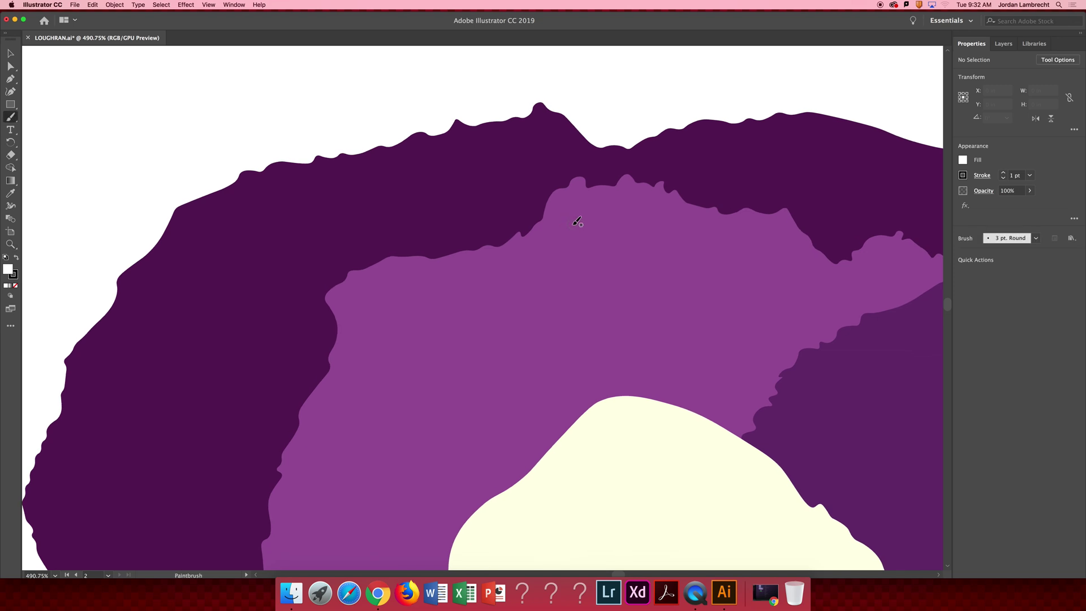
key("v")
left_click(572, 227)
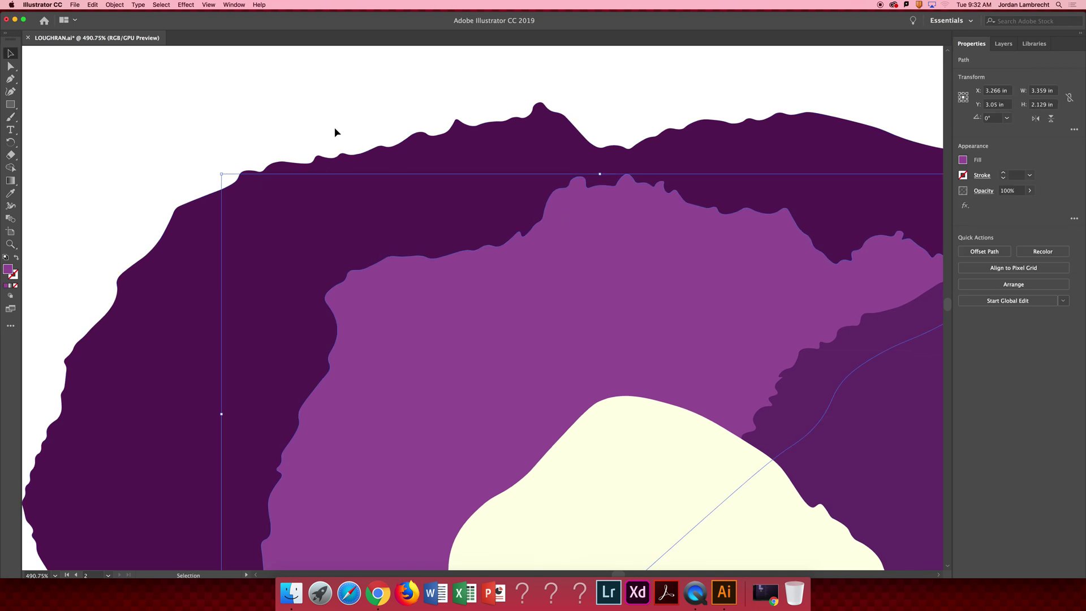
left_click(405, 163)
left_click(636, 108)
left_click(656, 176)
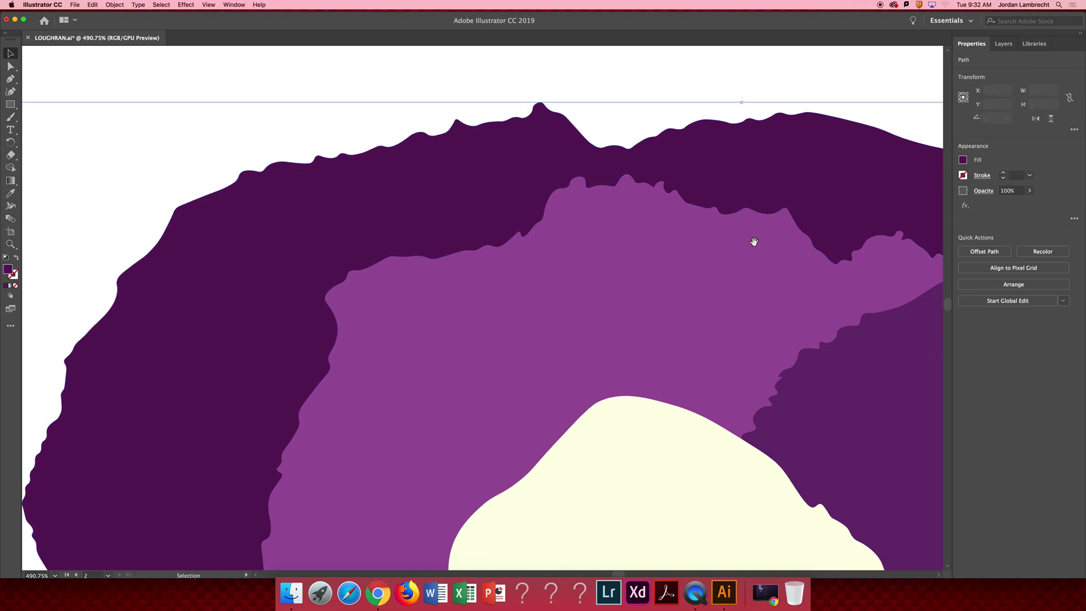
Pan to the blob's top, reselect the outer path and switch to Outline view to expose its anchors
left_click_drag(833, 267, 536, 212)
left_click_drag(781, 315, 545, 232)
mouse_move(673, 263)
left_mouse_down()
mouse_move(654, 259)
mouse_move(611, 311)
left_mouse_up()
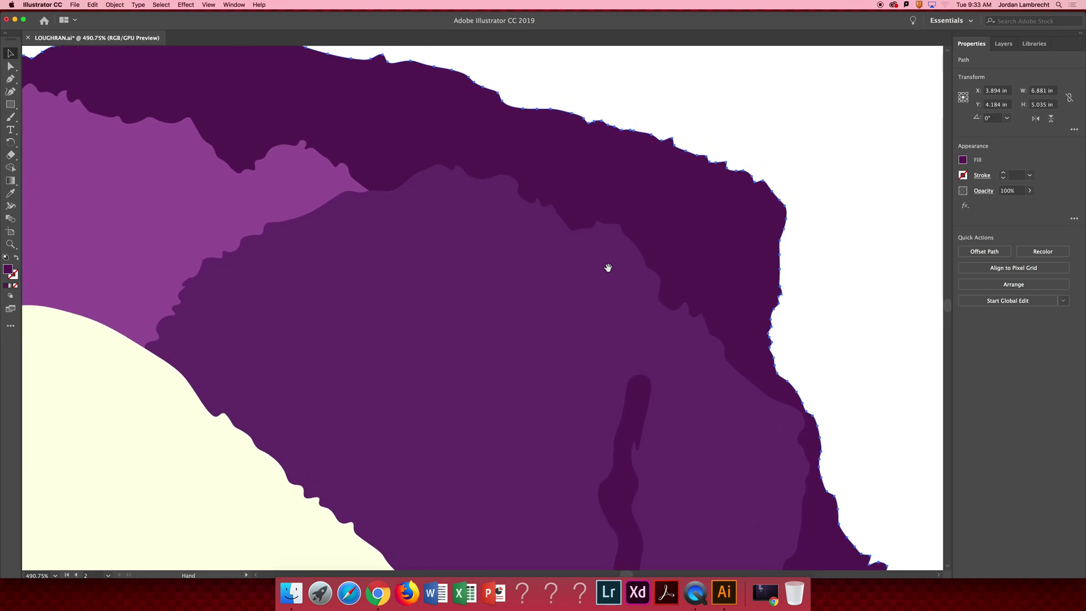
left_click_drag(595, 170, 622, 254)
left_click(536, 189)
left_click(529, 79)
left_click(534, 215)
left_click(453, 76)
left_click(418, 160)
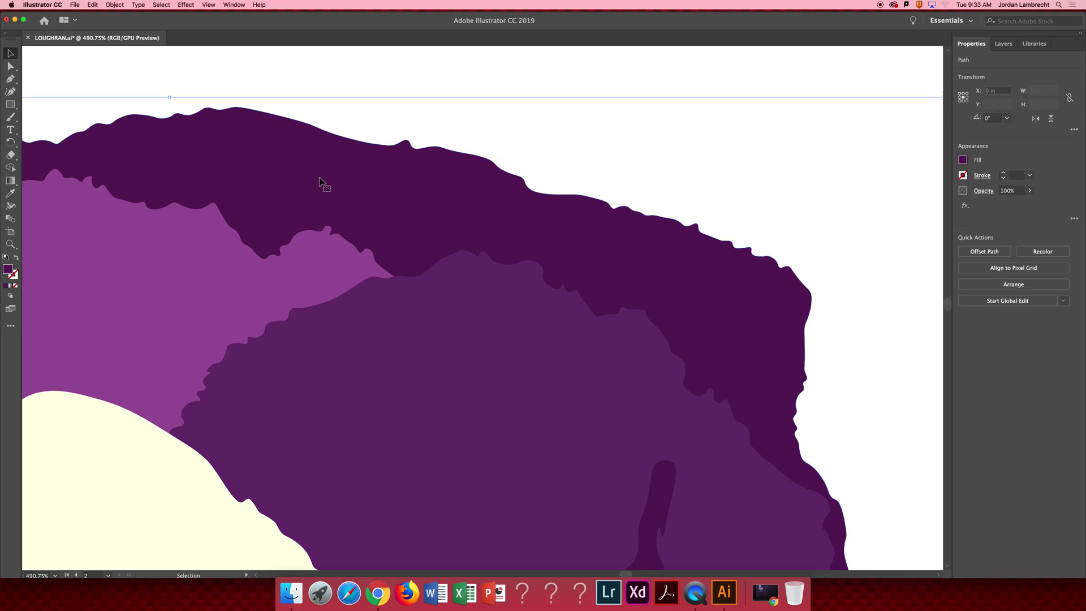
left_click(352, 202)
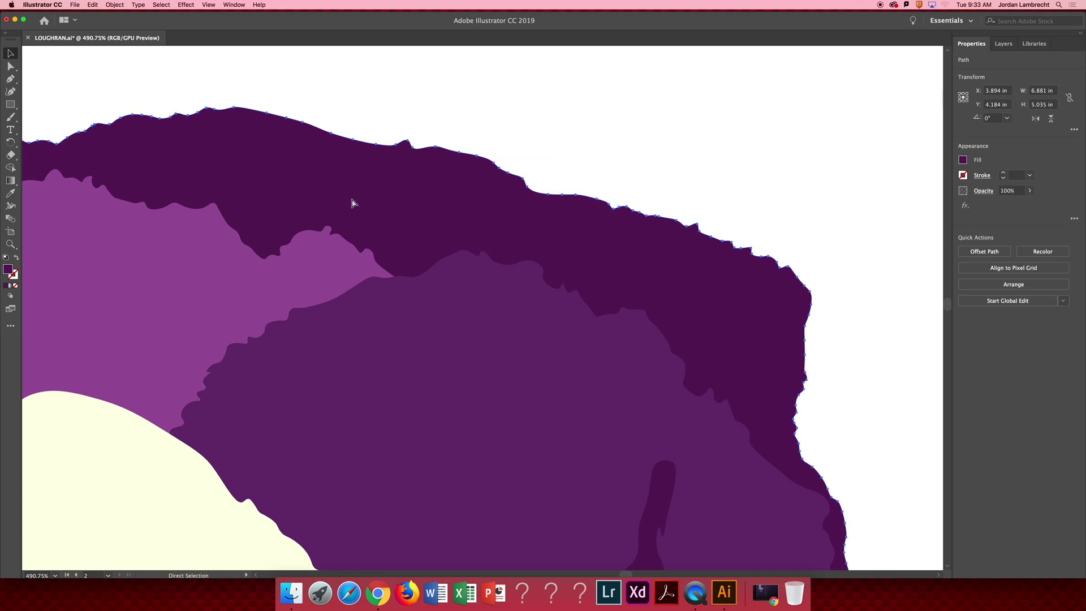
key("super+y")
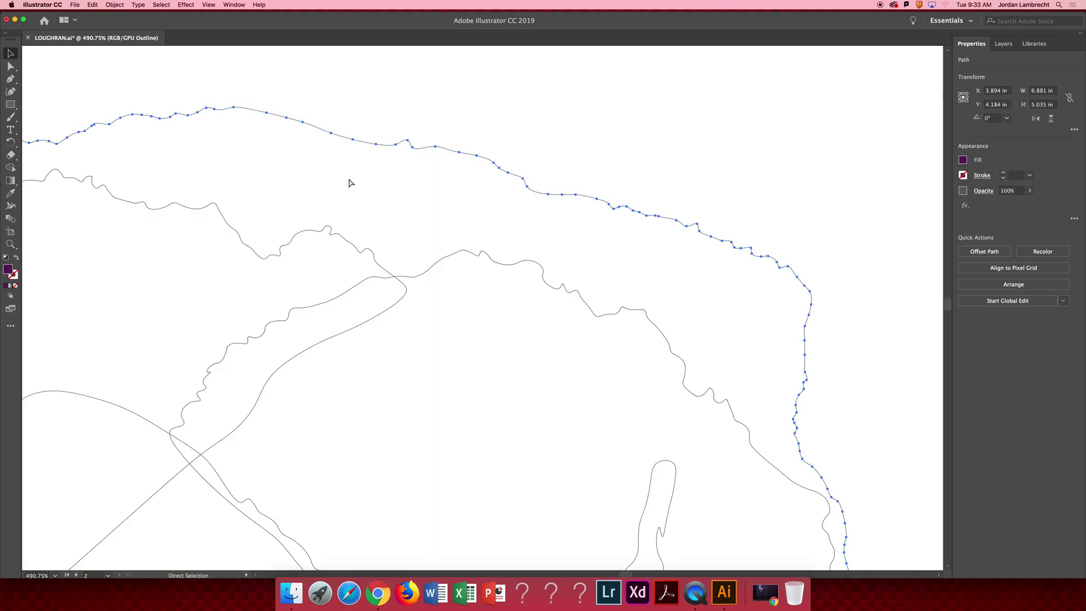
Zoom in on the outer path's dip in Outline view and marquee-select the paths around it
key("super+y")
key("super+y")
key("super+y")
key("super+y")
key("super+y")
key("super+y")
key("super+y")
key("super+y")
left_click_drag(436, 213, 633, 149)
left_click_drag(425, 169, 616, 255)
key("z")
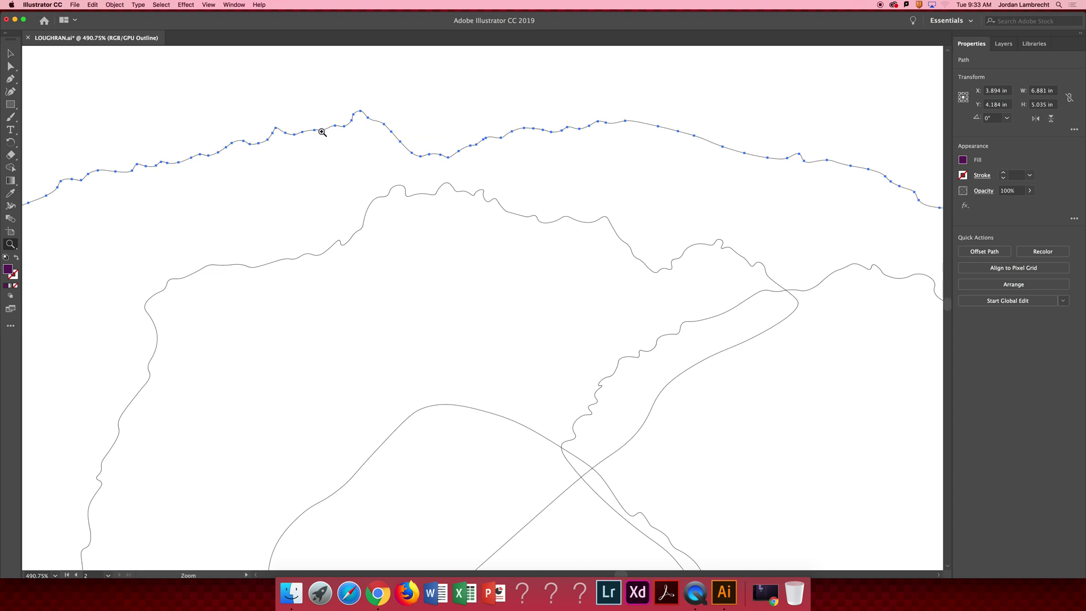
left_click_drag(322, 131, 492, 146)
key("v")
left_click_drag(633, 102, 288, 455)
Zoom in on the top edges, select just the outer top path, and return to Preview
key("z")
left_click_drag(609, 287, 237, 339)
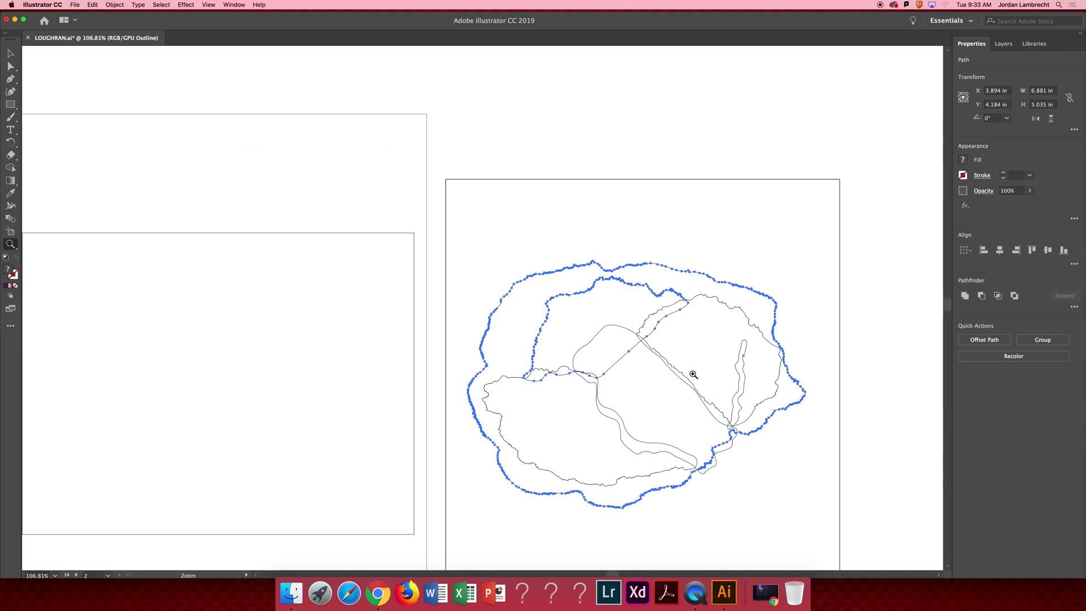
left_click_drag(694, 375, 591, 283)
left_click_drag(588, 175, 778, 183)
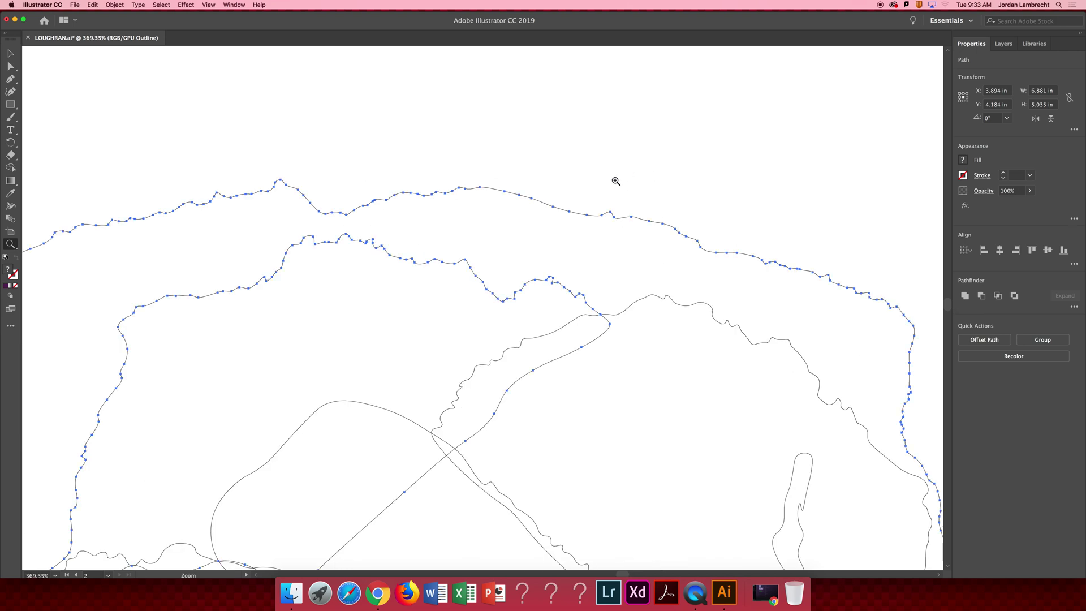
key("v")
left_click(557, 184)
left_click(546, 206)
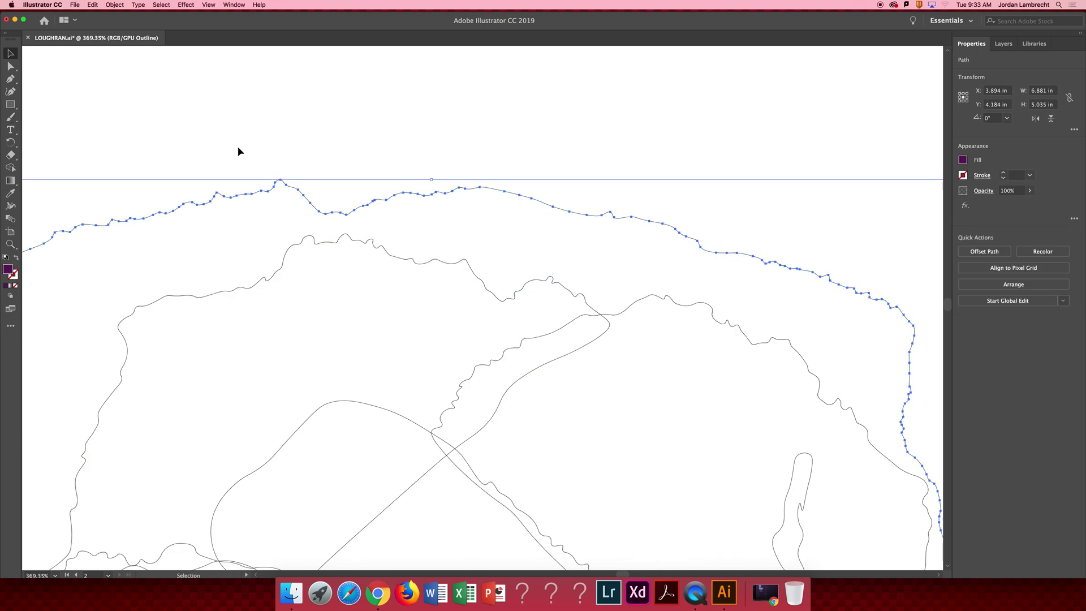
key("super+y")
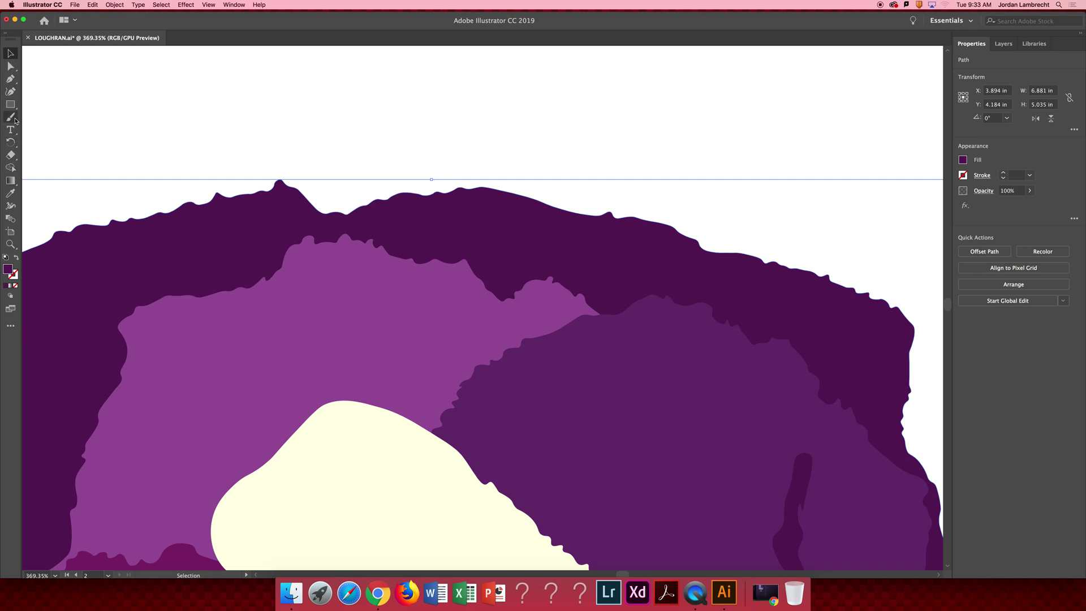
Browse the toolbar's tool groups, then switch to the Essentials Classic workspace
left_click(15, 121)
left_click(14, 80)
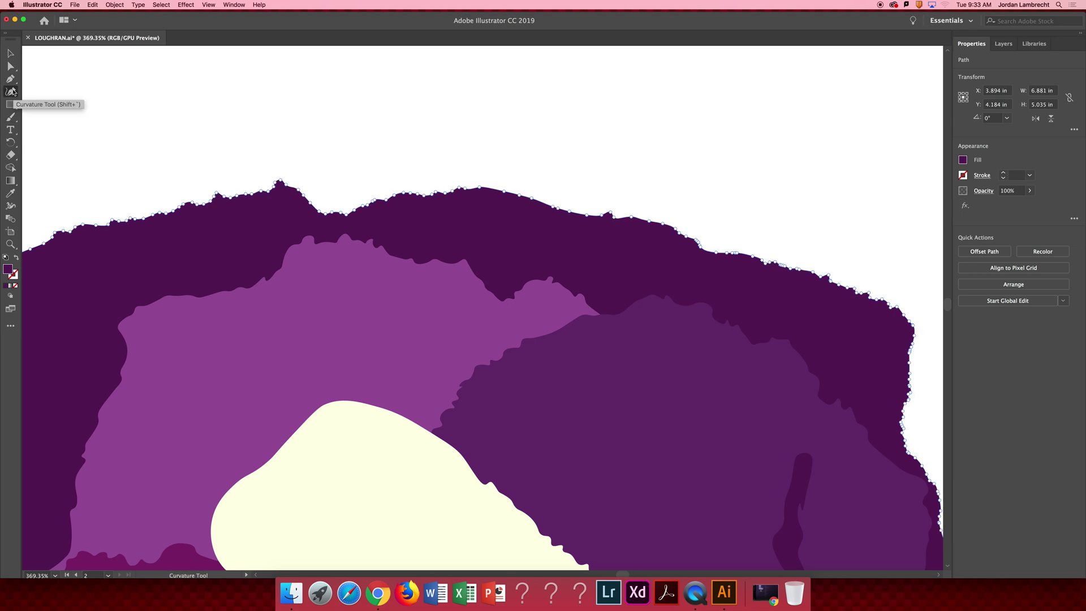
left_click(14, 79)
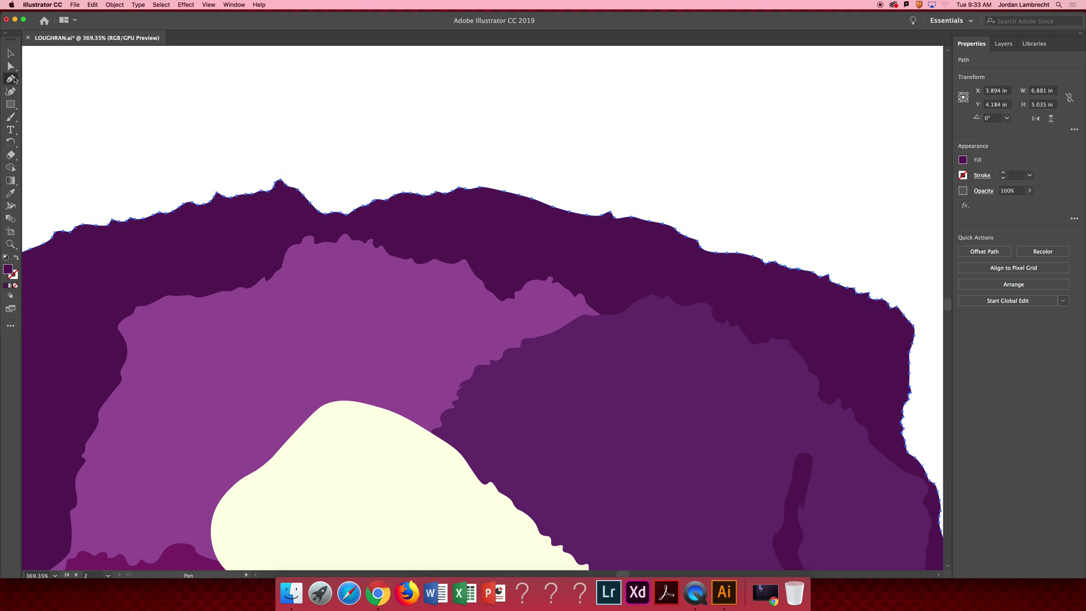
left_click(12, 143)
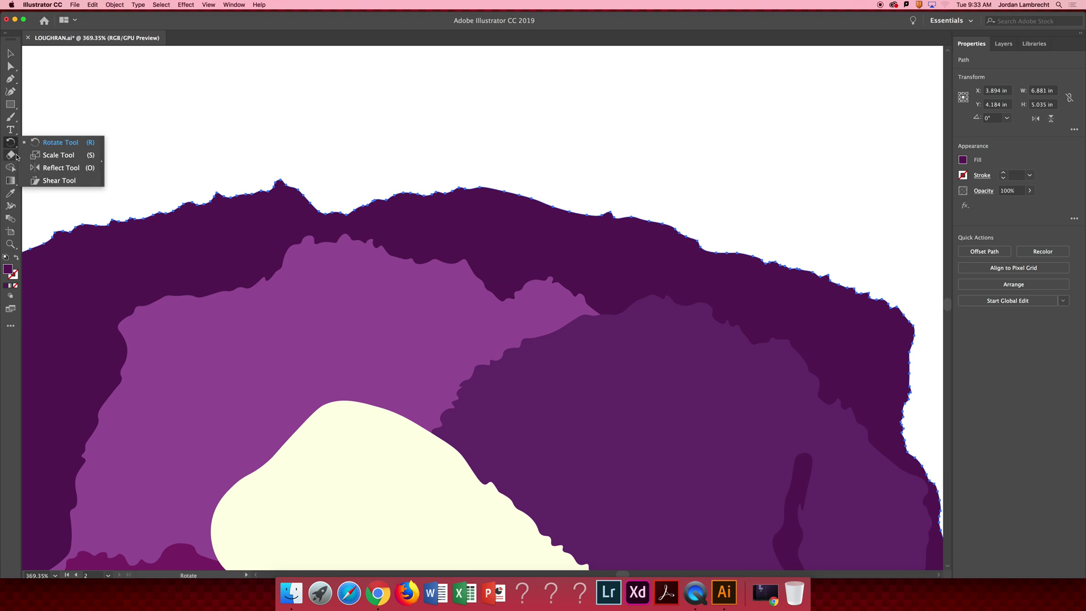
left_click(14, 160)
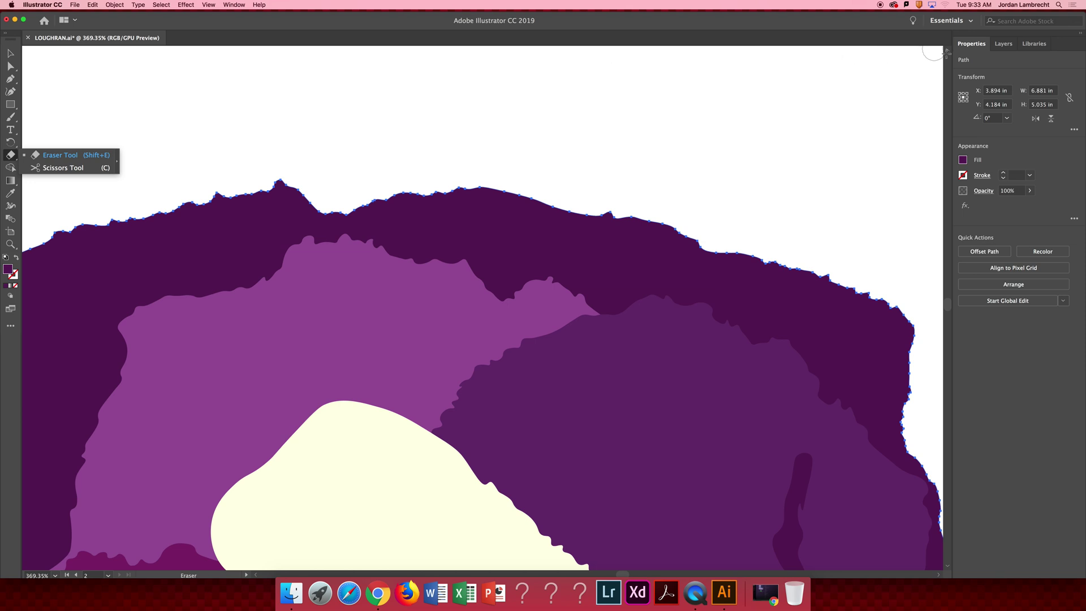
left_click(952, 20)
left_click(952, 39)
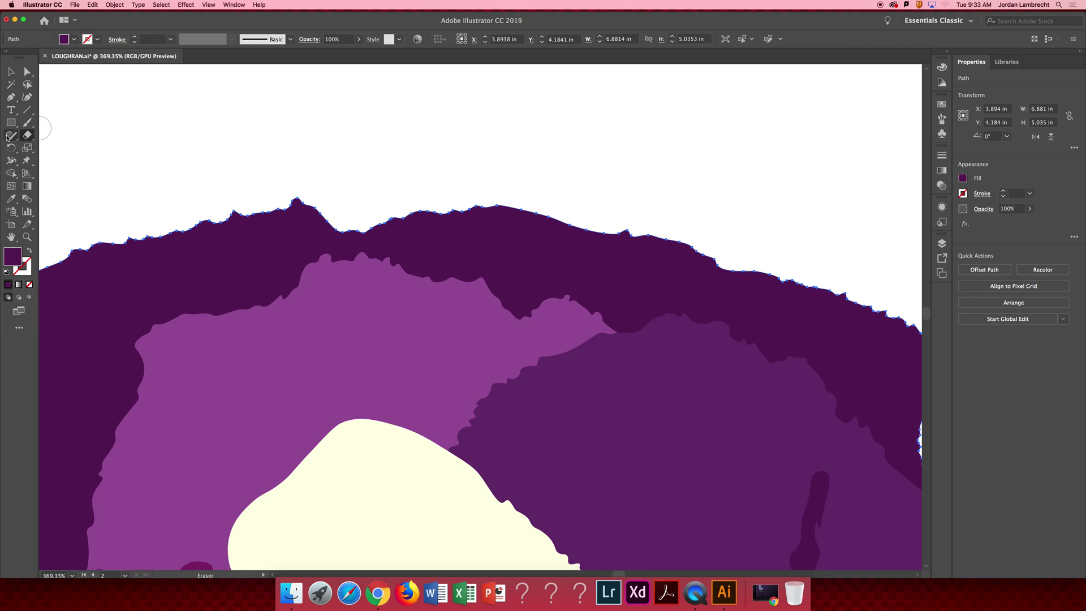
Choose the Smooth Tool from its tool group
left_click(8, 136)
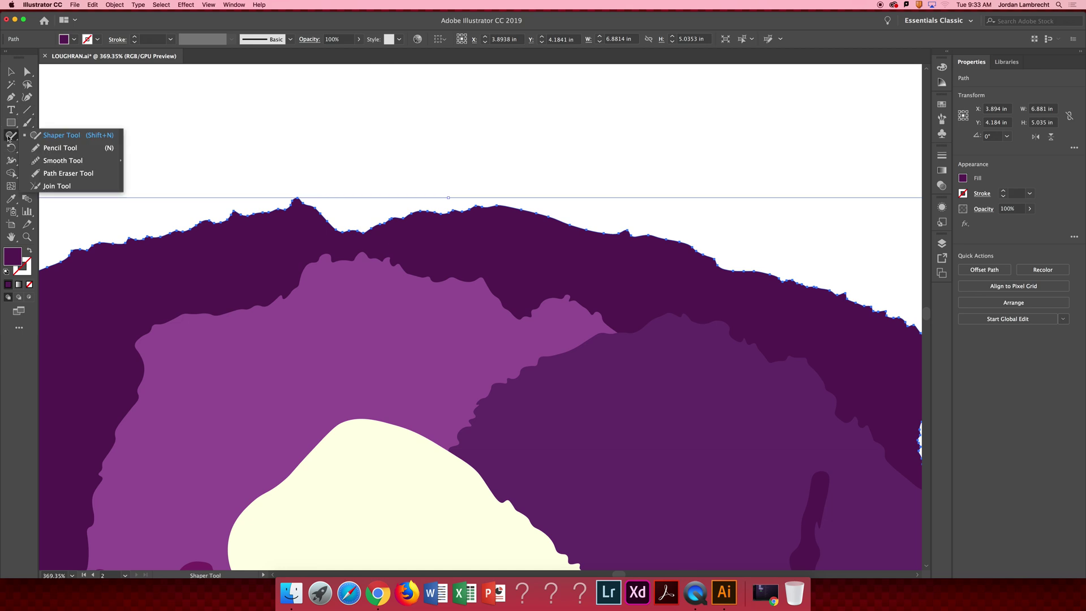
left_click(8, 138)
left_click(8, 138)
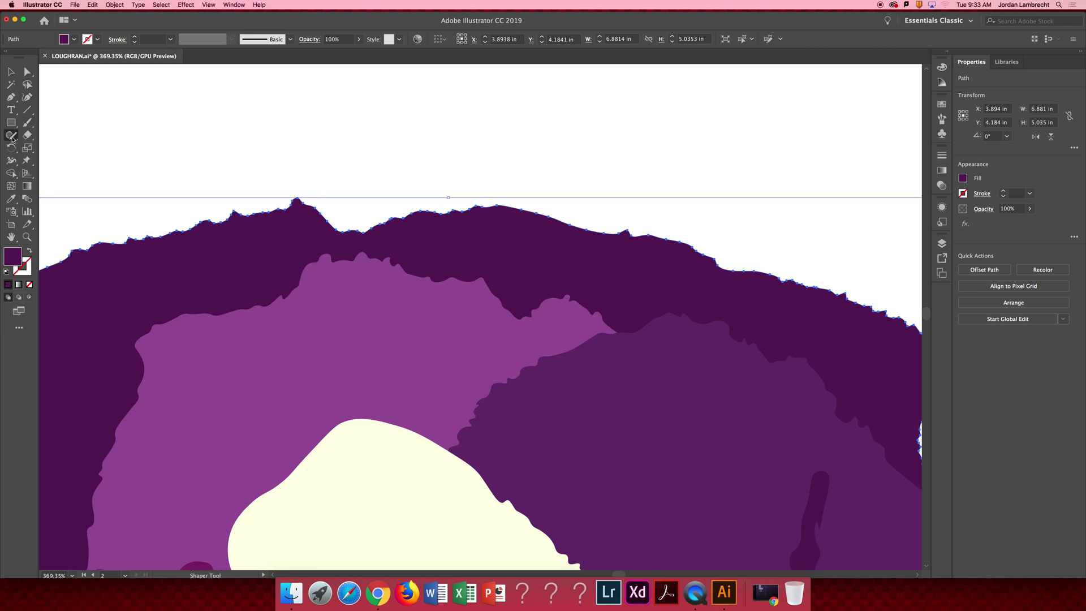
left_click(85, 165)
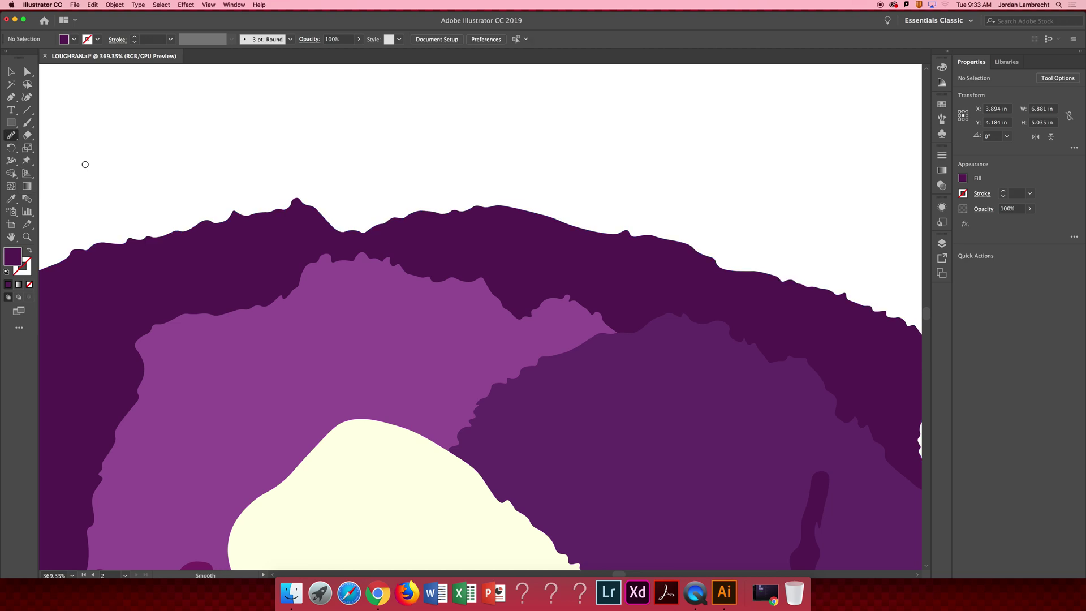
Select the dark outer blob and smooth its jagged top edge with the Smooth tool
key("v")
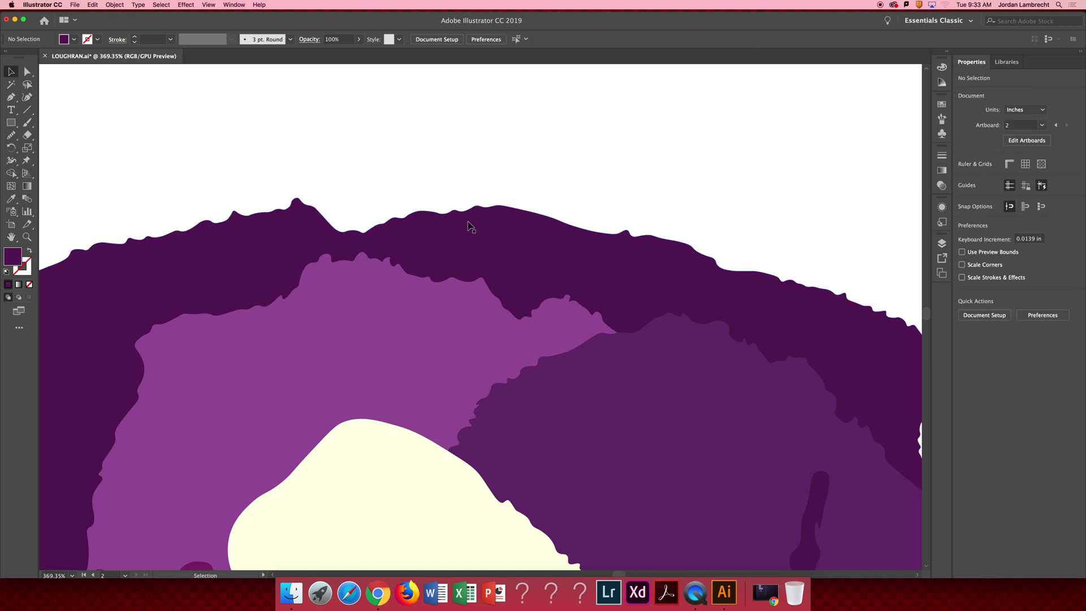
left_click(470, 222)
scroll(326, 142, "down", 3)
scroll(326, 143, "right", 2)
left_click_drag(326, 140, 354, 166)
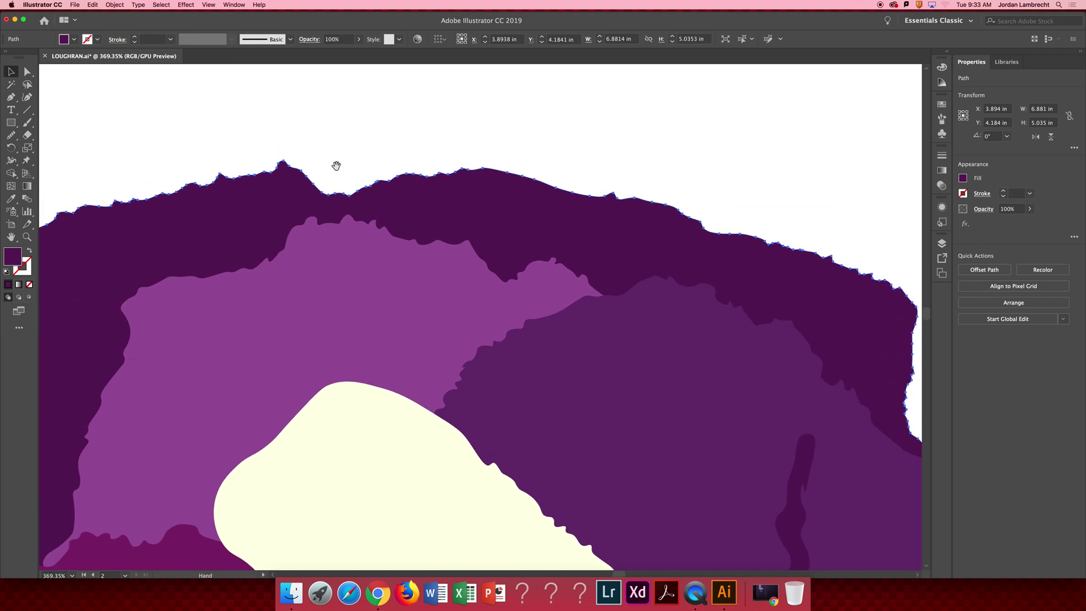
left_click(13, 136)
mouse_move(348, 195)
left_mouse_down()
mouse_move(458, 176)
mouse_move(544, 188)
left_mouse_up()
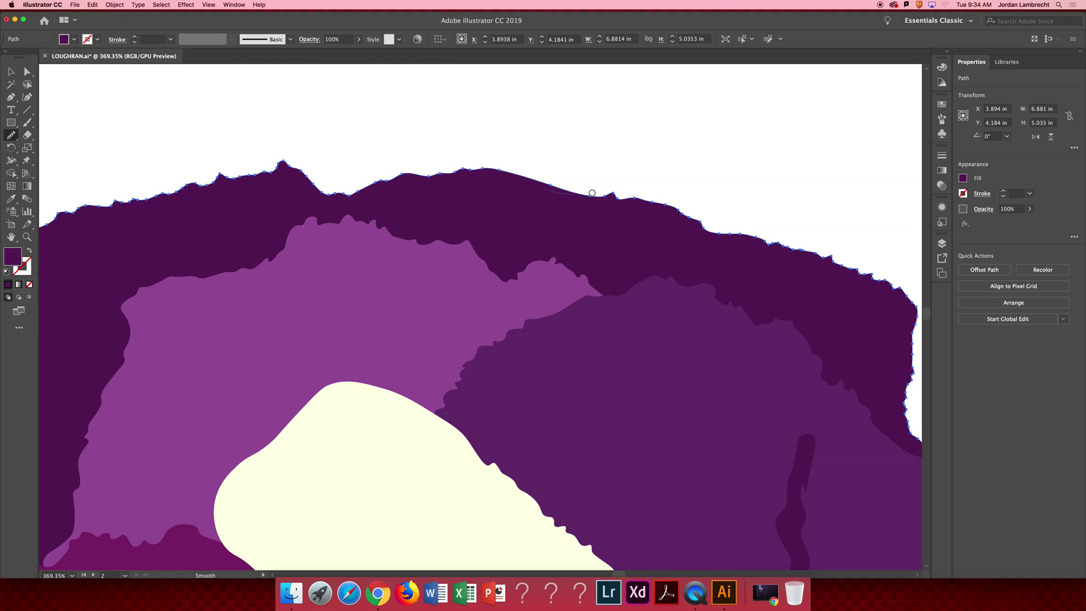
mouse_move(699, 213)
left_mouse_down()
mouse_move(628, 195)
mouse_move(735, 233)
mouse_move(826, 249)
mouse_move(720, 196)
mouse_move(780, 223)
mouse_move(761, 217)
left_mouse_up()
Smooth the blob's right edge, including the thin spike and the right-hand tip
key("space")
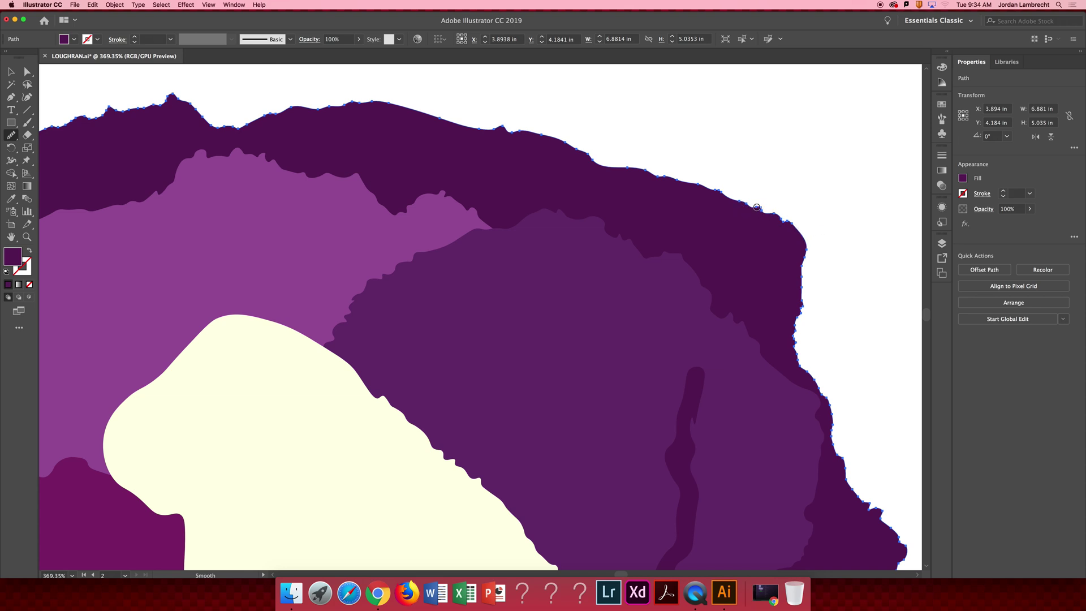
left_click_drag(806, 245, 800, 335)
left_click_drag(799, 284, 799, 355)
scroll(797, 340, "down", 5)
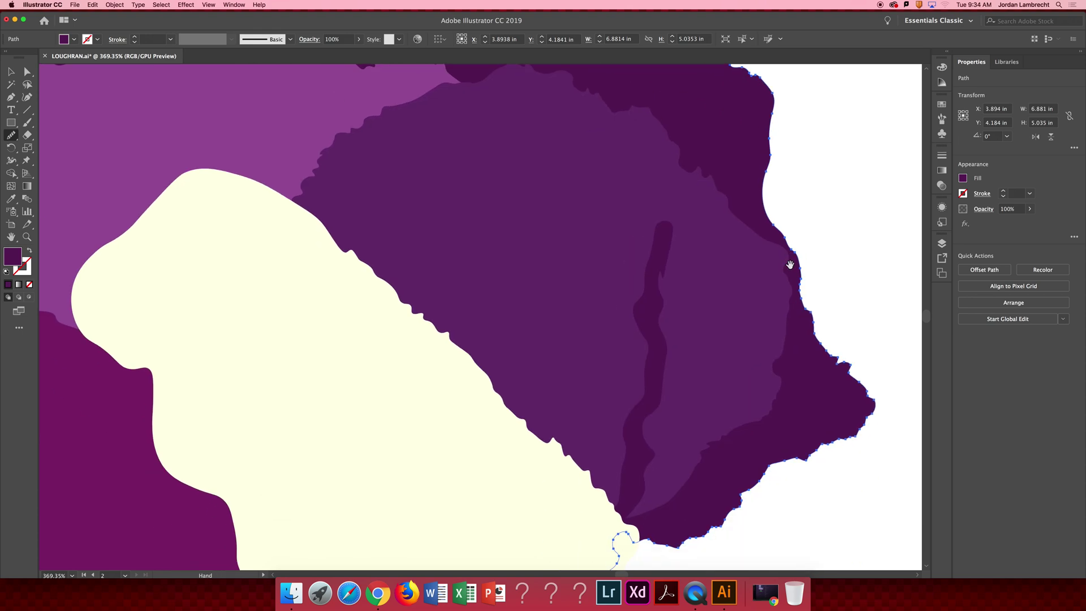
mouse_move(805, 332)
left_mouse_down()
mouse_move(803, 303)
mouse_move(867, 386)
mouse_move(841, 366)
left_mouse_up()
mouse_move(846, 362)
left_mouse_down()
mouse_move(899, 437)
mouse_move(879, 416)
mouse_move(772, 471)
left_mouse_up()
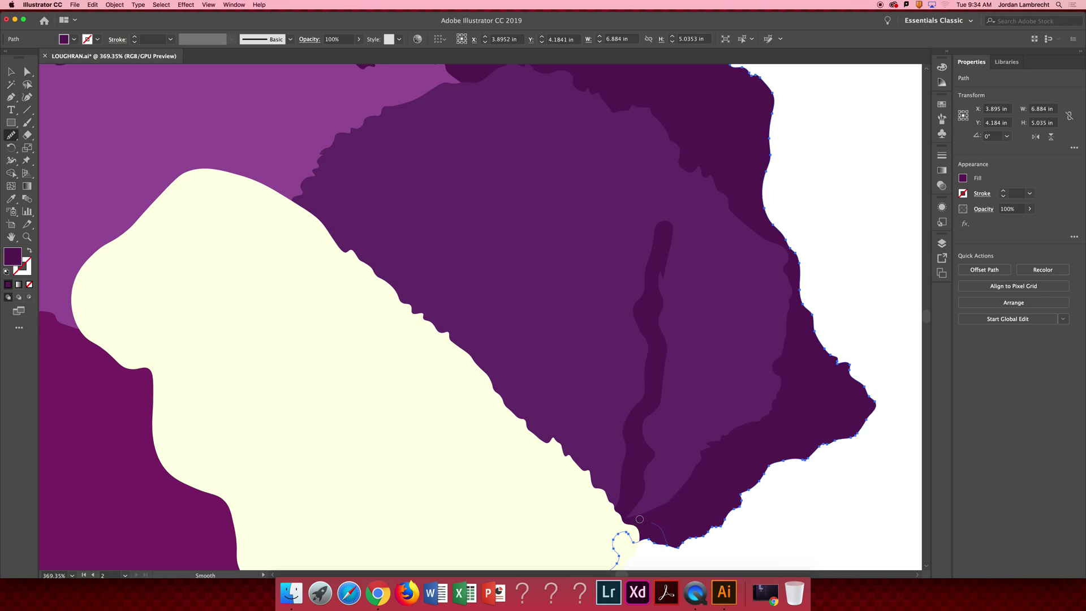
Smooth the small loop near the cream shape's tip and the path running past it
left_click_drag(701, 511, 767, 247)
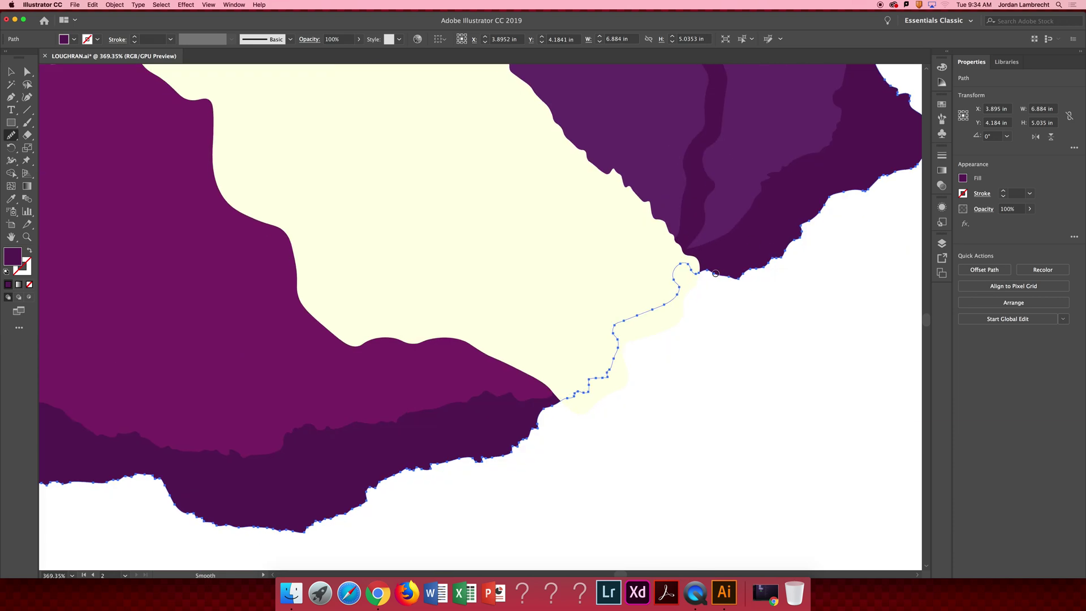
mouse_move(683, 259)
left_mouse_down()
mouse_move(697, 278)
mouse_move(670, 289)
mouse_move(678, 283)
left_mouse_up()
mouse_move(628, 323)
left_mouse_down()
mouse_move(622, 370)
mouse_move(621, 347)
mouse_move(601, 393)
mouse_move(611, 369)
mouse_move(607, 384)
mouse_move(608, 371)
mouse_move(604, 381)
mouse_move(561, 378)
mouse_move(596, 381)
mouse_move(588, 400)
mouse_move(591, 384)
mouse_move(585, 395)
mouse_move(528, 396)
mouse_move(568, 404)
mouse_move(576, 391)
mouse_move(555, 407)
mouse_move(647, 316)
left_mouse_up()
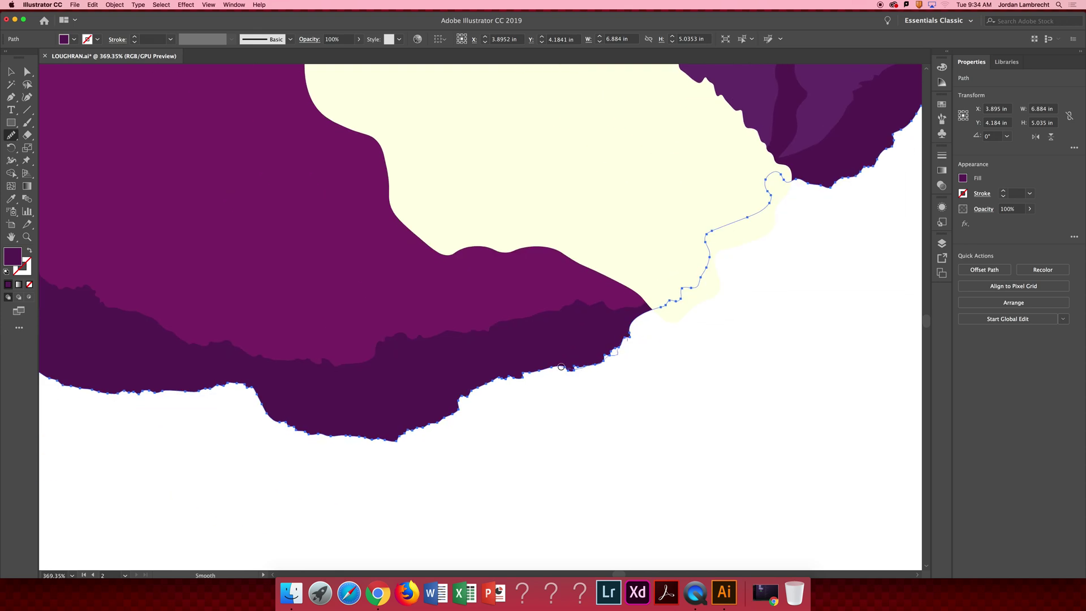
left_click_drag(561, 367, 390, 414)
Smooth the dark blob's bottom edge and its lower-left curve
scroll(543, 352, "down", 3)
scroll(543, 351, "left", 5)
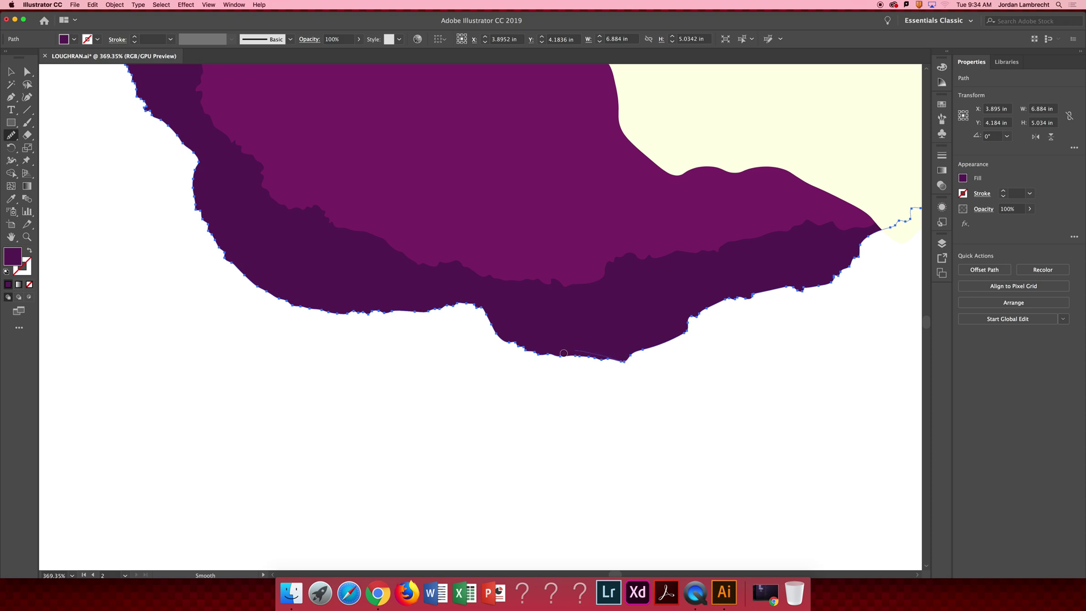
mouse_move(563, 353)
left_mouse_down()
mouse_move(582, 367)
mouse_move(568, 357)
left_mouse_up()
left_click_drag(357, 315, 431, 310)
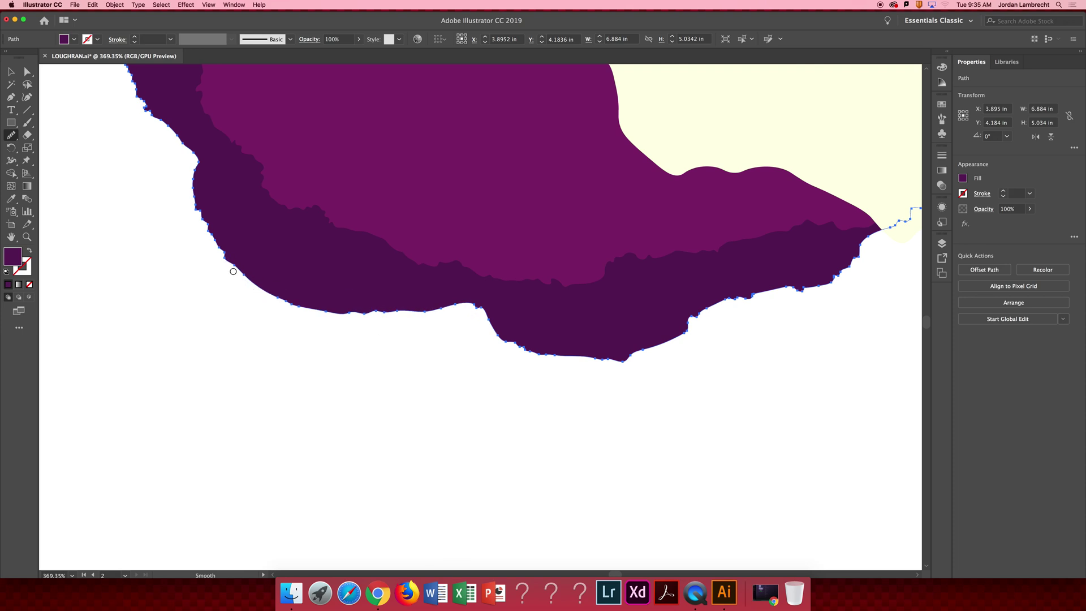
left_click_drag(233, 271, 482, 339)
double_click(11, 135)
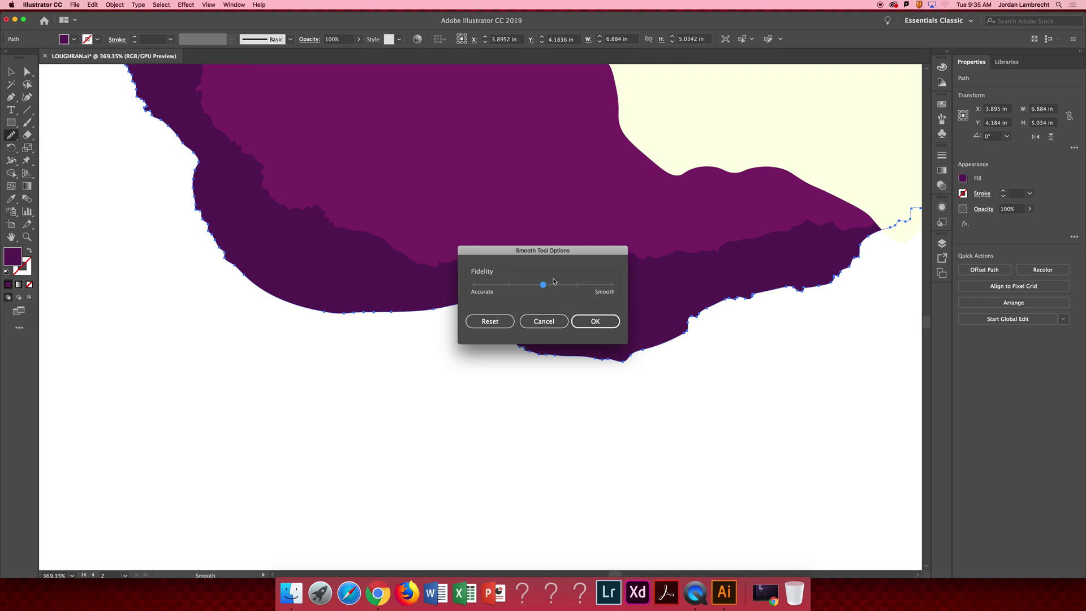
Set Smooth Tool Options Fidelity all the way to Smooth and confirm
left_click_drag(543, 256, 734, 97)
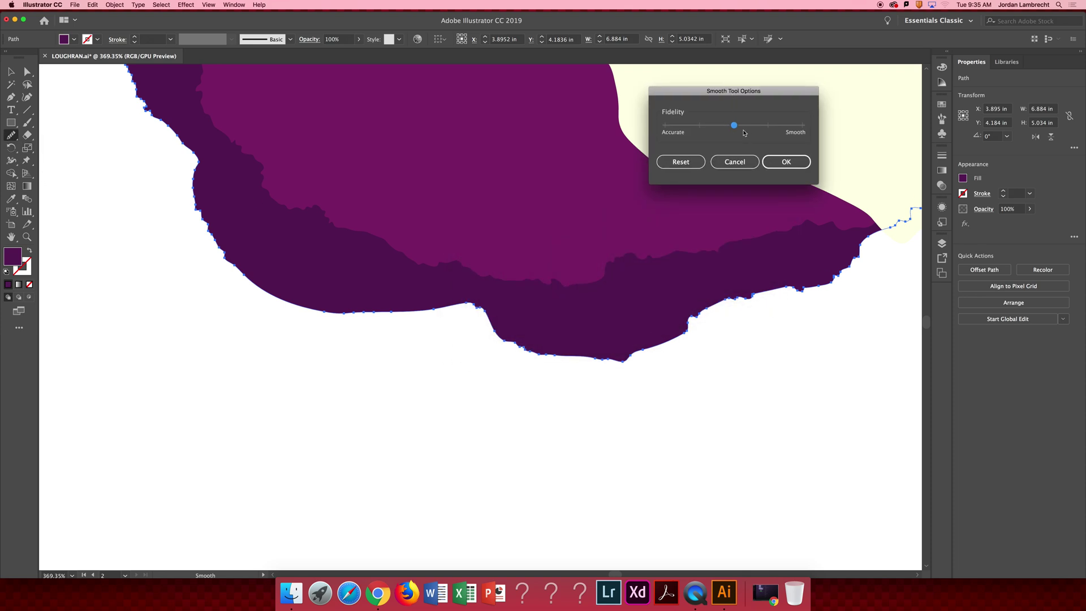
left_click_drag(802, 125, 657, 128)
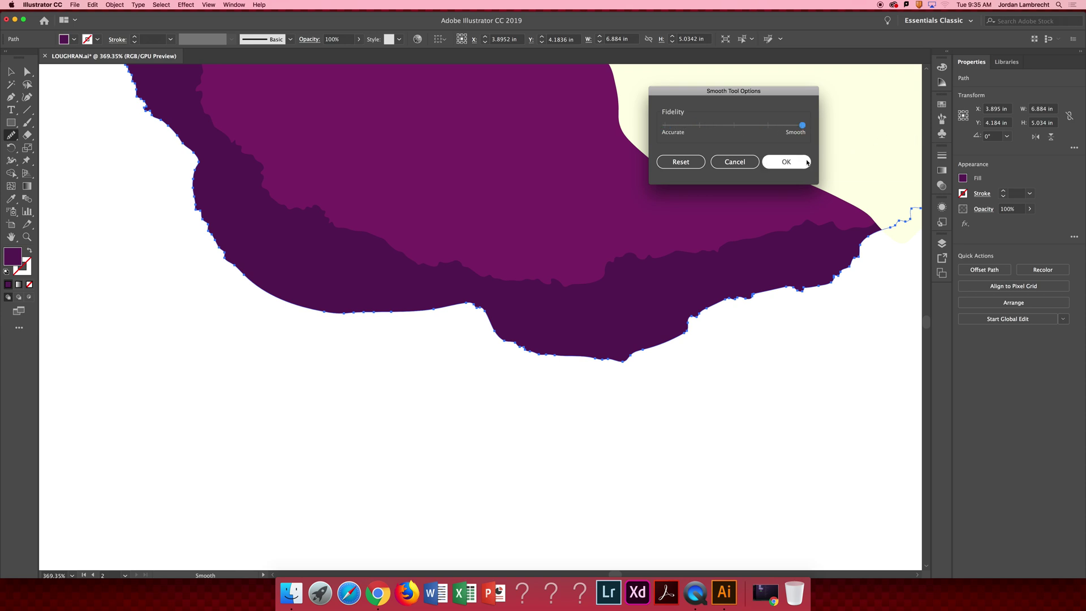
left_click(786, 162)
Smooth the dark blob's jagged left edge from top to bottom
scroll(255, 155, "up", 4)
scroll(254, 155, "left", 5)
mouse_move(281, 147)
left_mouse_down()
mouse_move(348, 286)
mouse_move(340, 276)
left_mouse_up()
left_click_drag(316, 203, 355, 336)
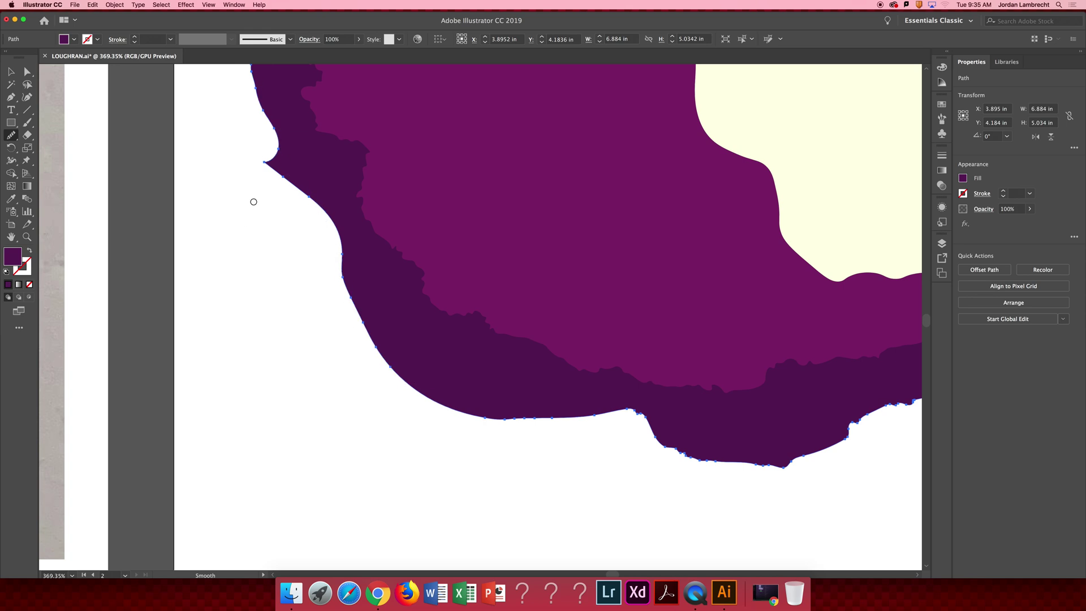
left_click_drag(278, 143, 318, 304)
left_click_drag(370, 137, 238, 377)
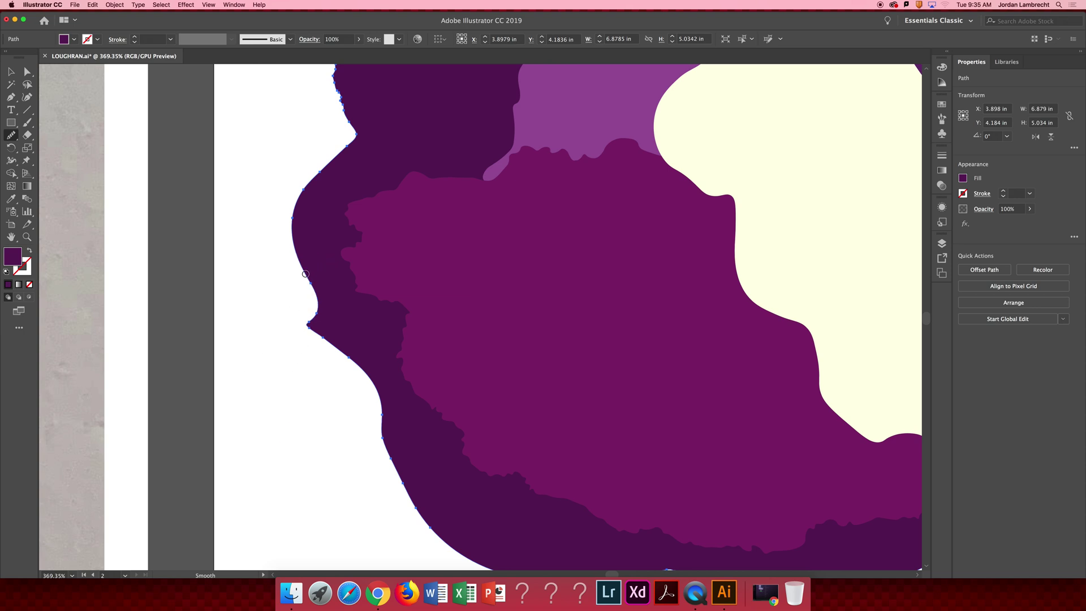
mouse_move(305, 273)
left_mouse_down()
mouse_move(313, 368)
mouse_move(299, 315)
left_mouse_up()
scroll(323, 305, "up", 5)
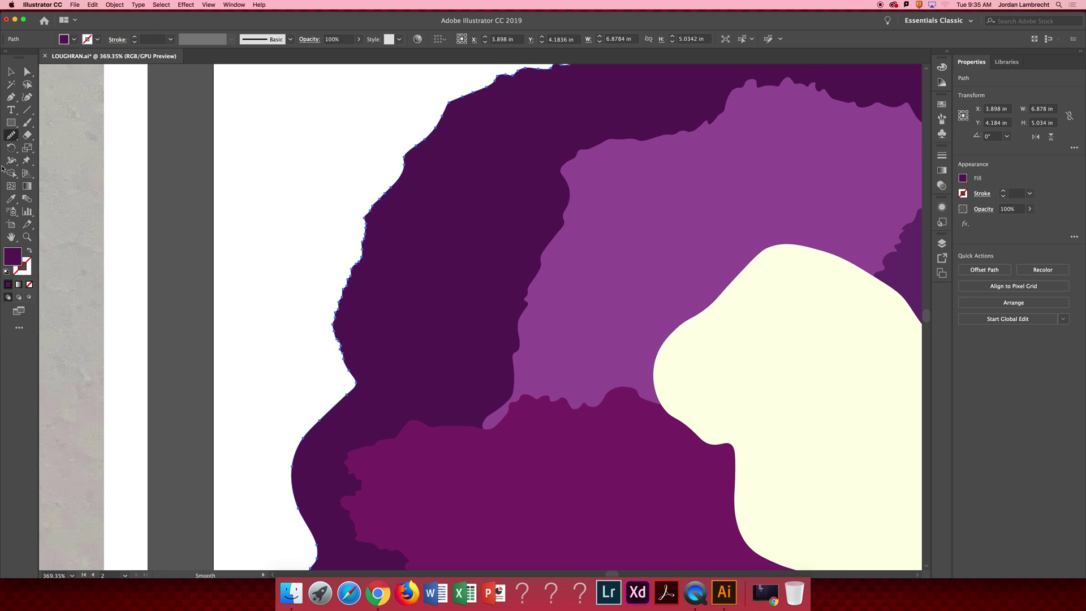
double_click(10, 135)
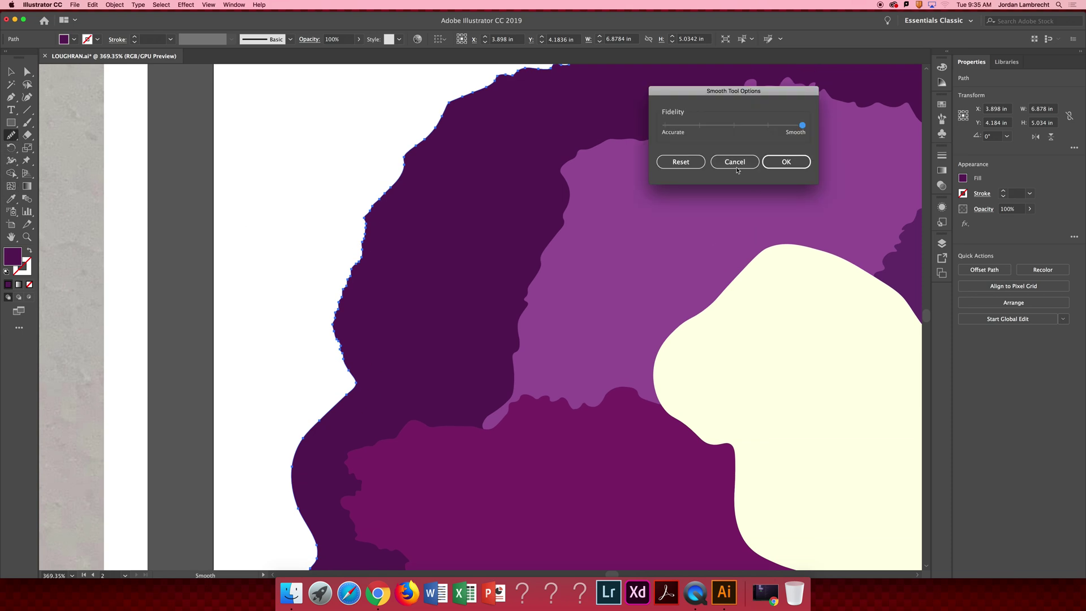
Change Fidelity to Accurate, then smooth the blob's bumpy upper-left edge in two strokes
left_click_drag(802, 125, 665, 125)
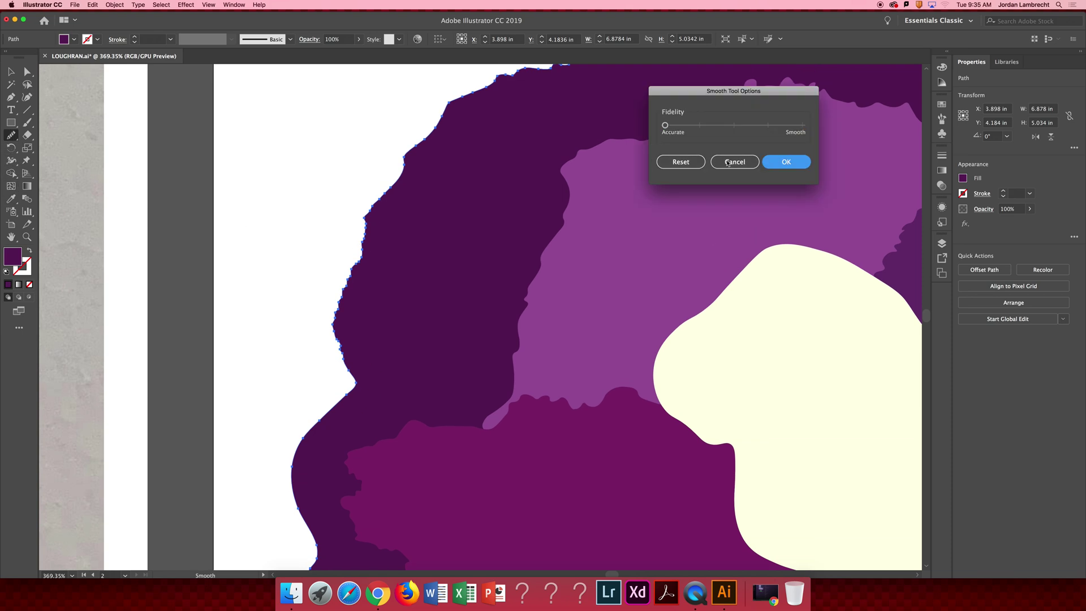
left_click(786, 162)
left_click_drag(491, 77, 392, 206)
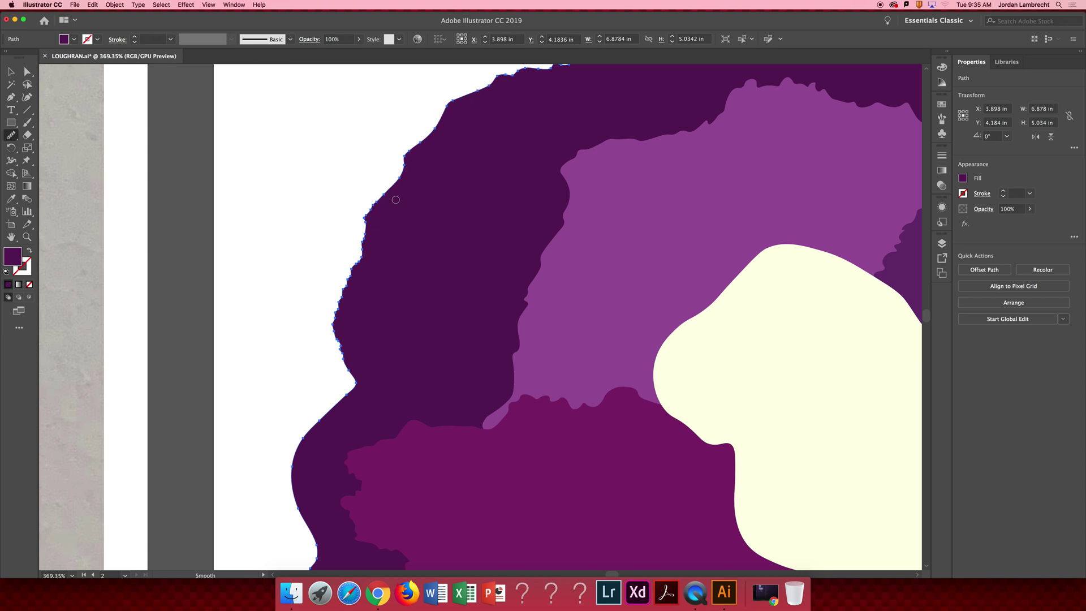
mouse_move(426, 131)
left_mouse_down()
mouse_move(385, 195)
mouse_move(380, 262)
mouse_move(364, 218)
mouse_move(370, 254)
mouse_move(348, 306)
mouse_move(324, 313)
mouse_move(348, 271)
mouse_move(323, 349)
mouse_move(334, 294)
mouse_move(338, 379)
left_mouse_up()
left_click_drag(512, 337, 349, 375)
Zoom out to the whole illustration, recentre it and reselect the outer purple blob
key("z")
left_click_drag(718, 185, 519, 233)
scroll(573, 231, "right", 5)
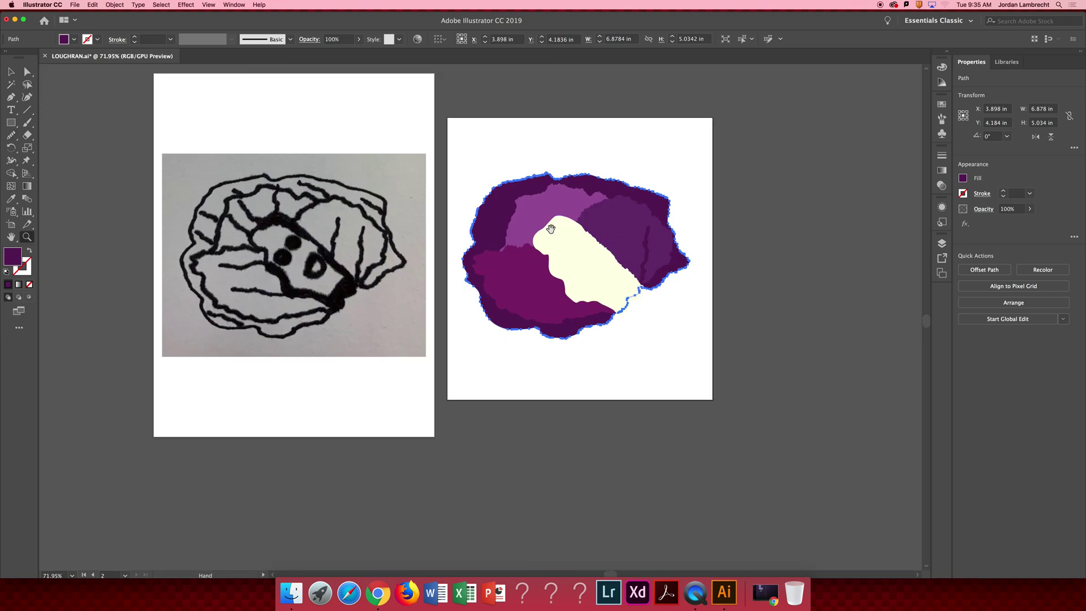
left_click(605, 199)
left_click_drag(605, 201, 541, 233)
key("v")
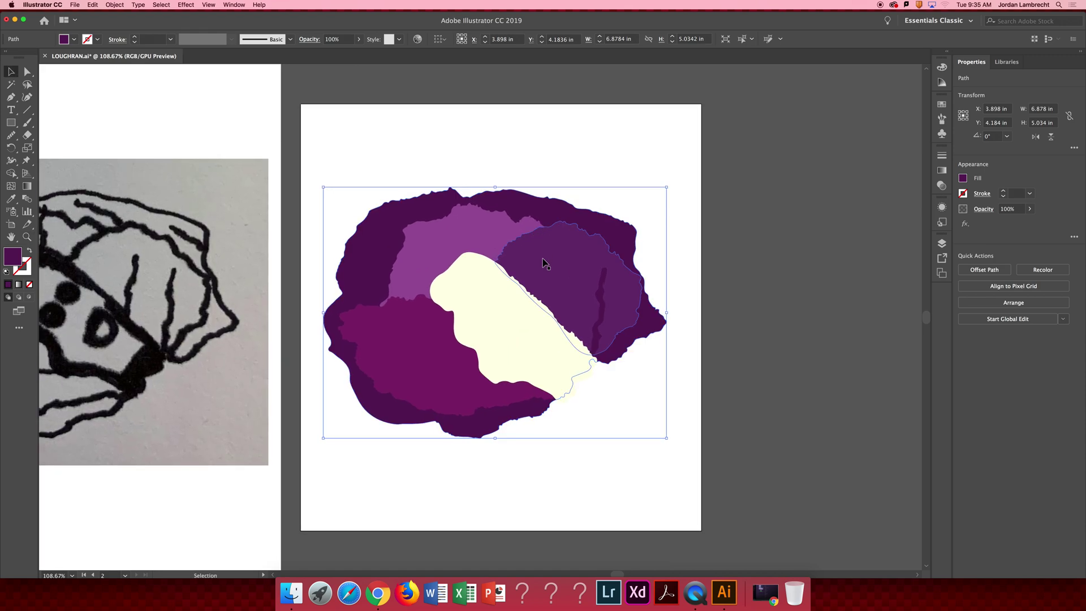
left_click(643, 357)
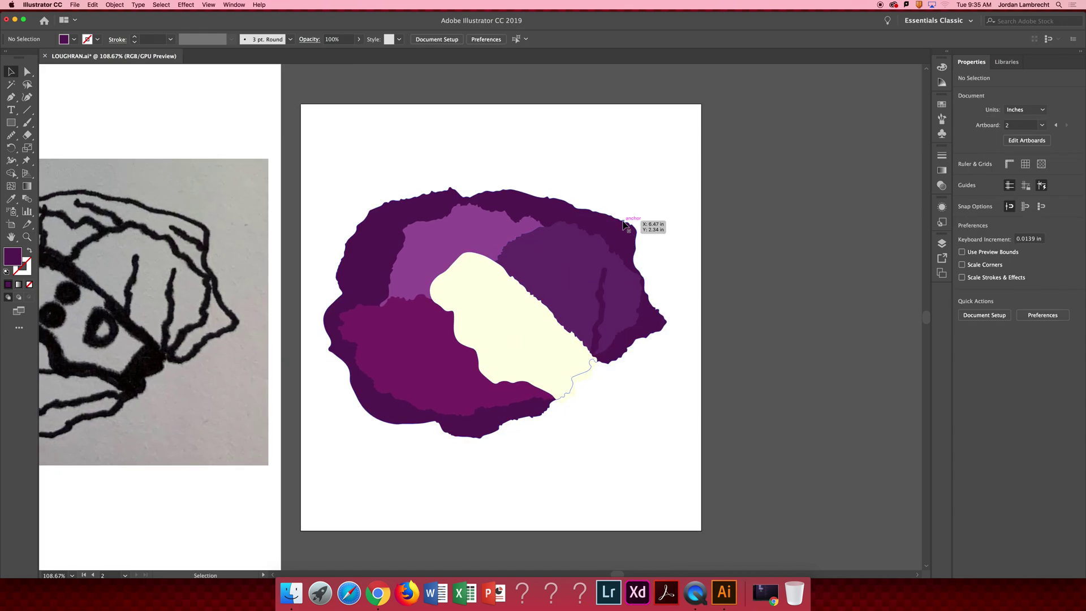
left_click(622, 227)
Switch to Outline view and select every path with Cmd+A
key("super+y")
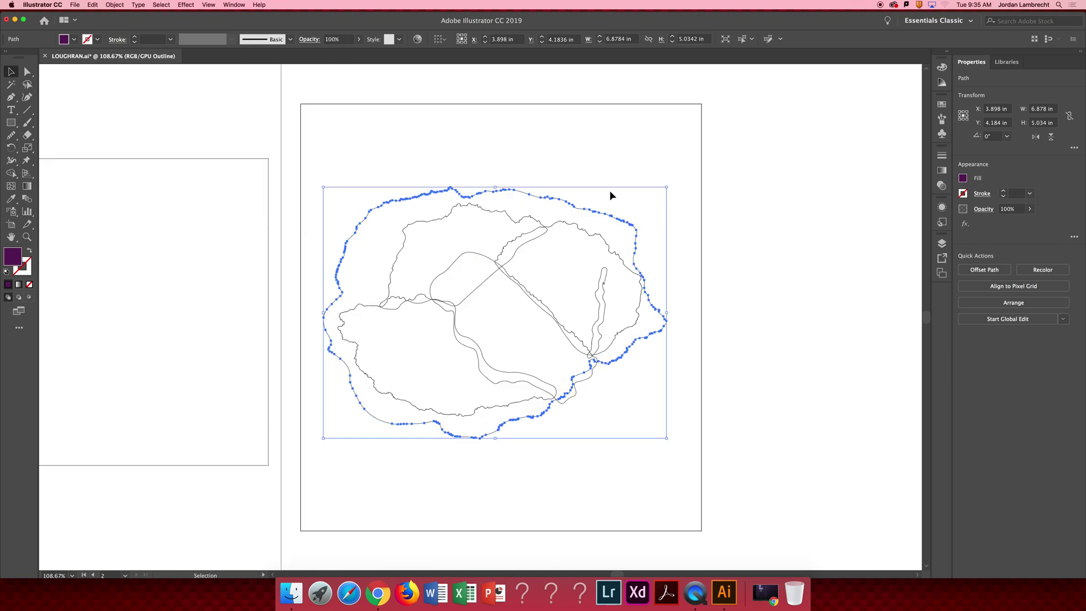
key("a")
key("super+a")
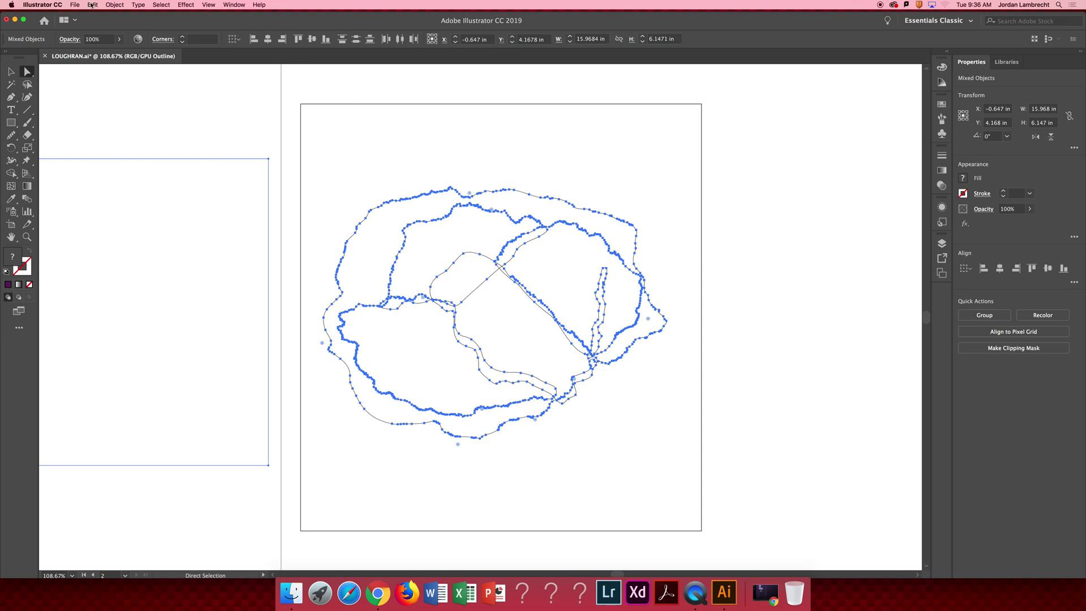
left_click(92, 5)
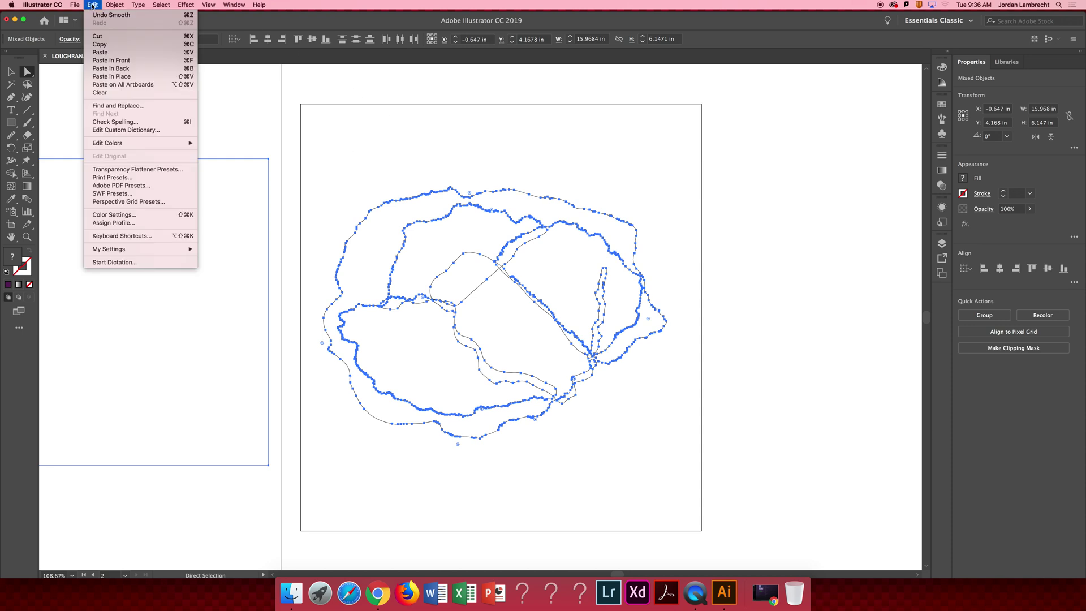
mouse_move(115, 5)
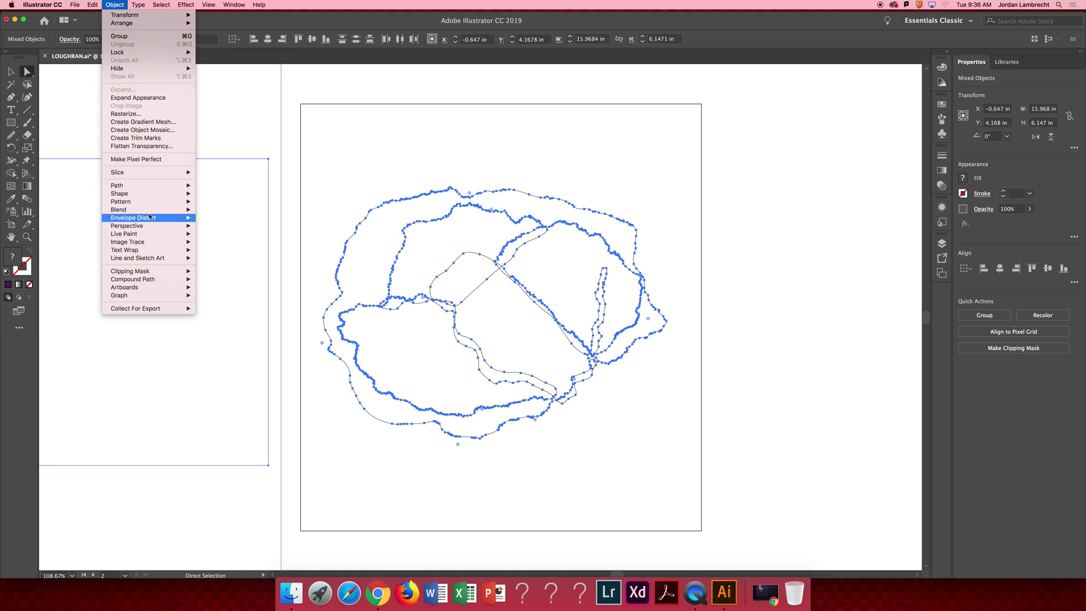
mouse_move(143, 186)
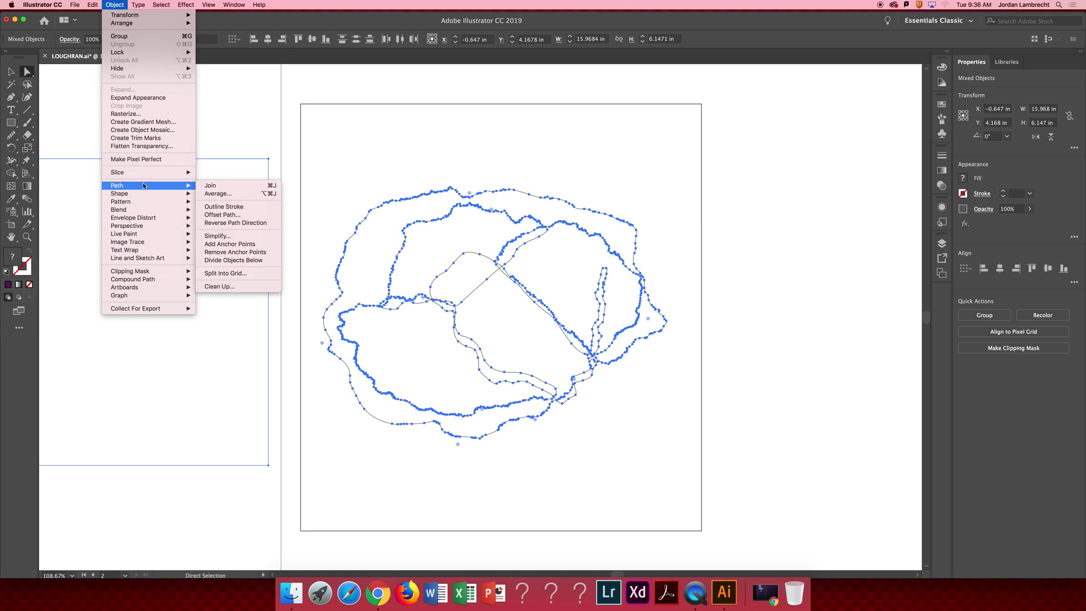
left_click(219, 286)
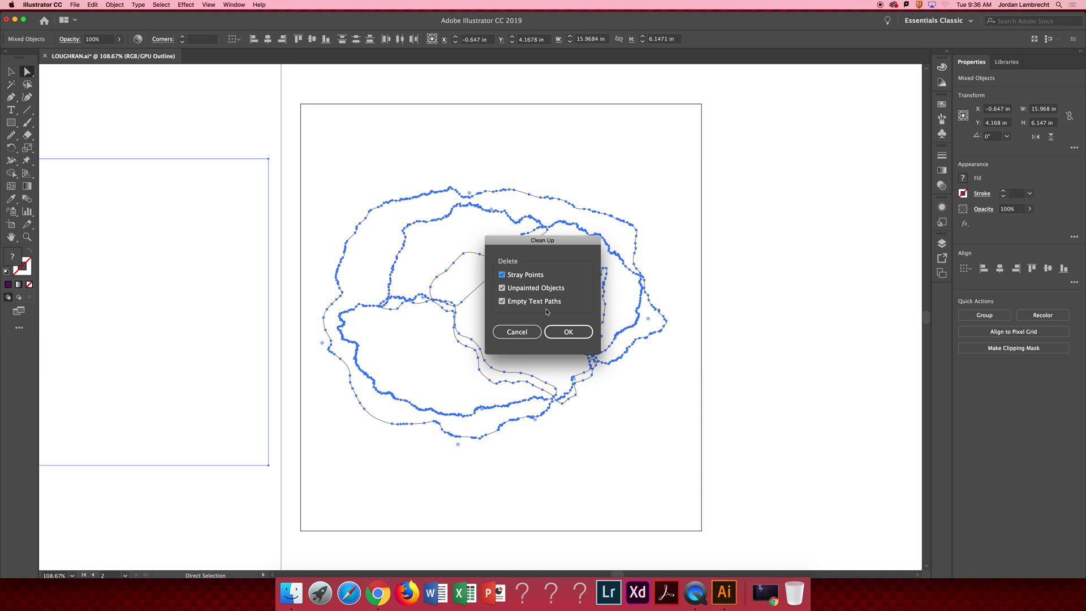
left_click(565, 333)
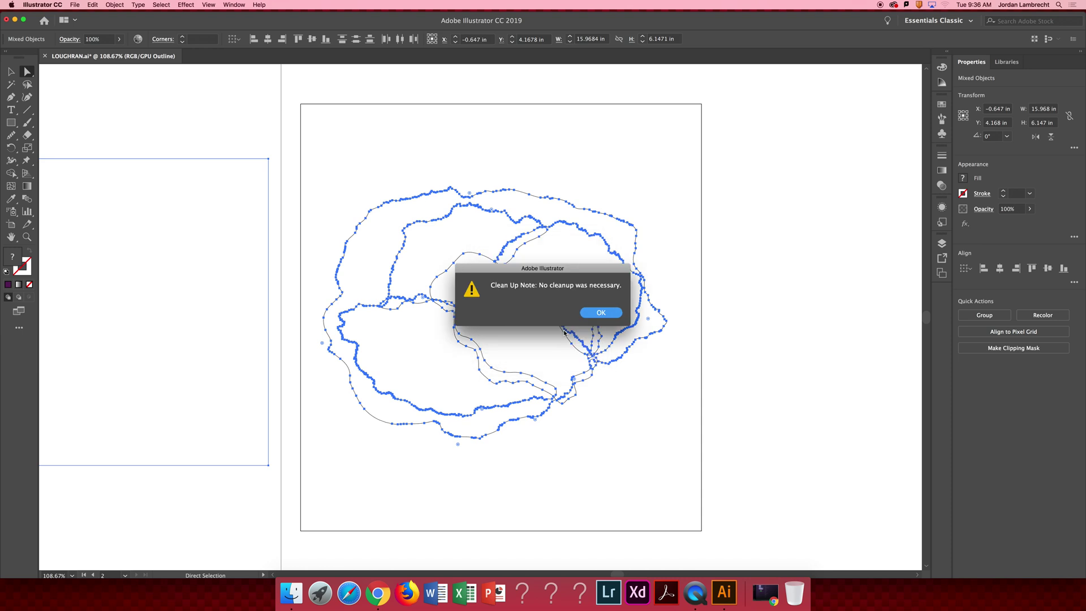
left_click(594, 313)
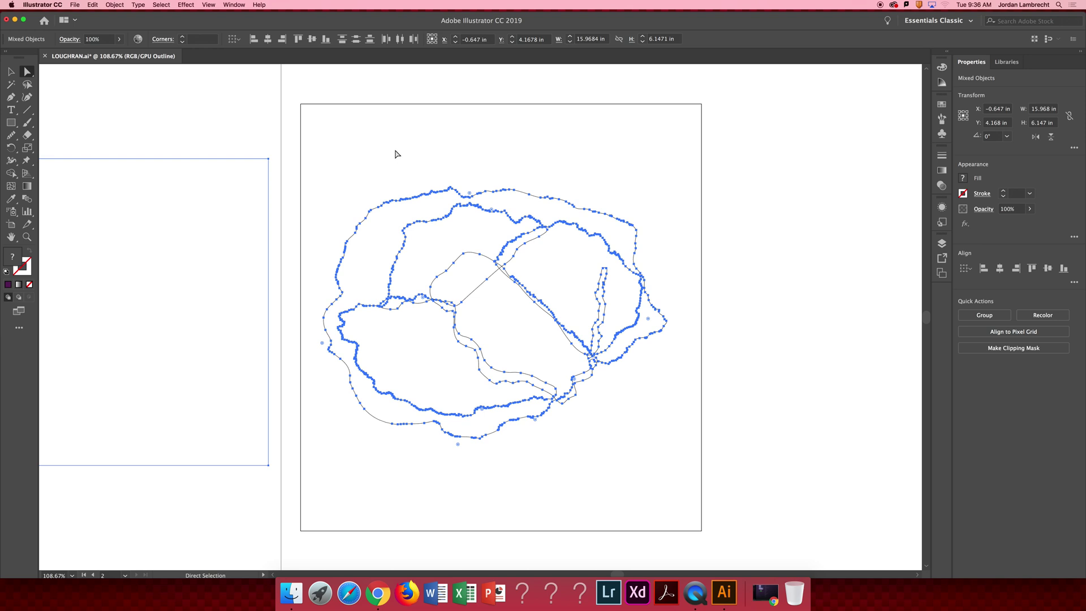
key("super+y")
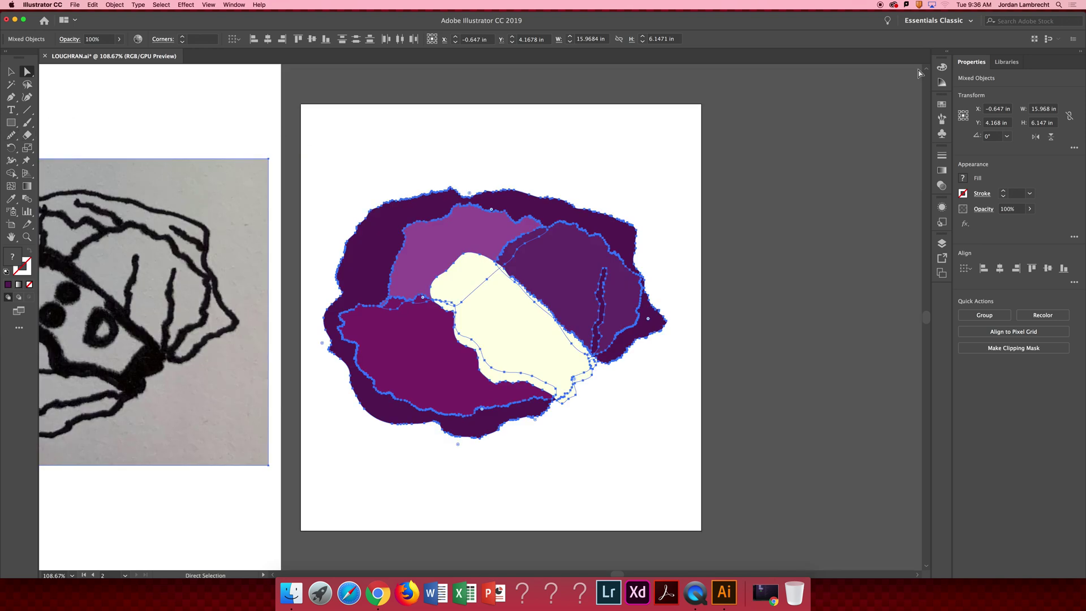